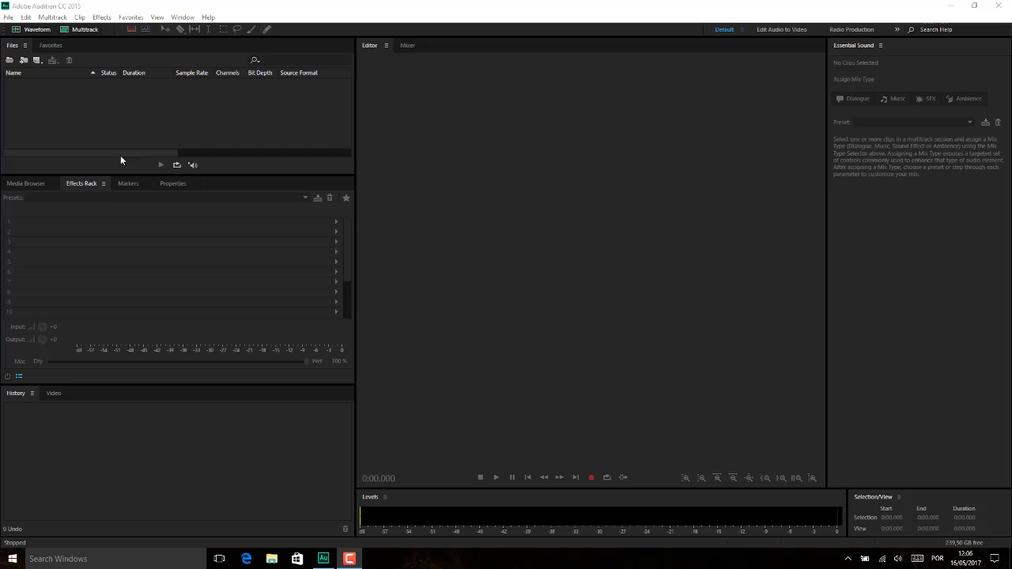
Open "All of the stars Ed Sheeran, tradução A culpa é das estrelas.mp3" from the MUSICAS folder
double_click(155, 114)
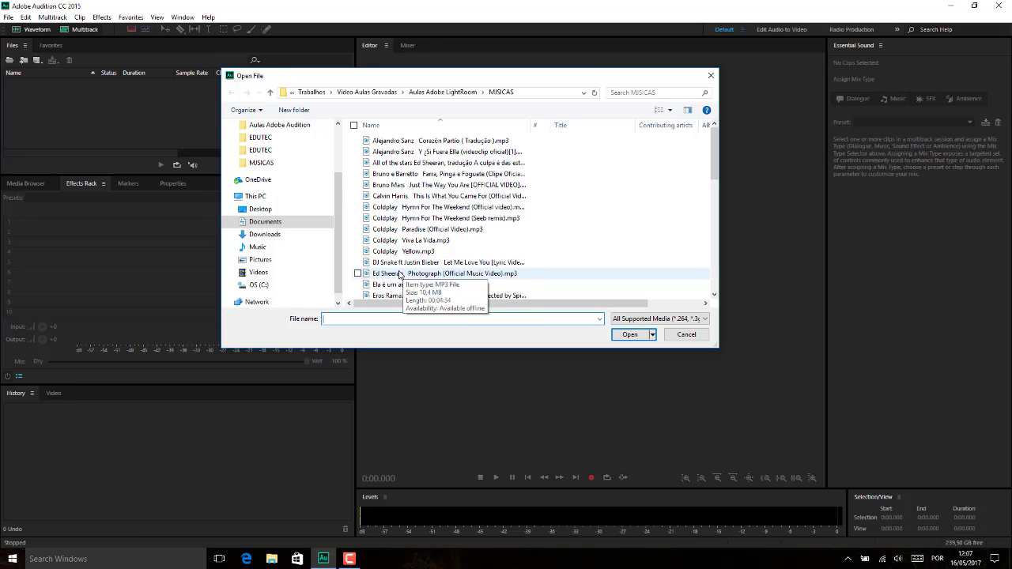
left_click(399, 273)
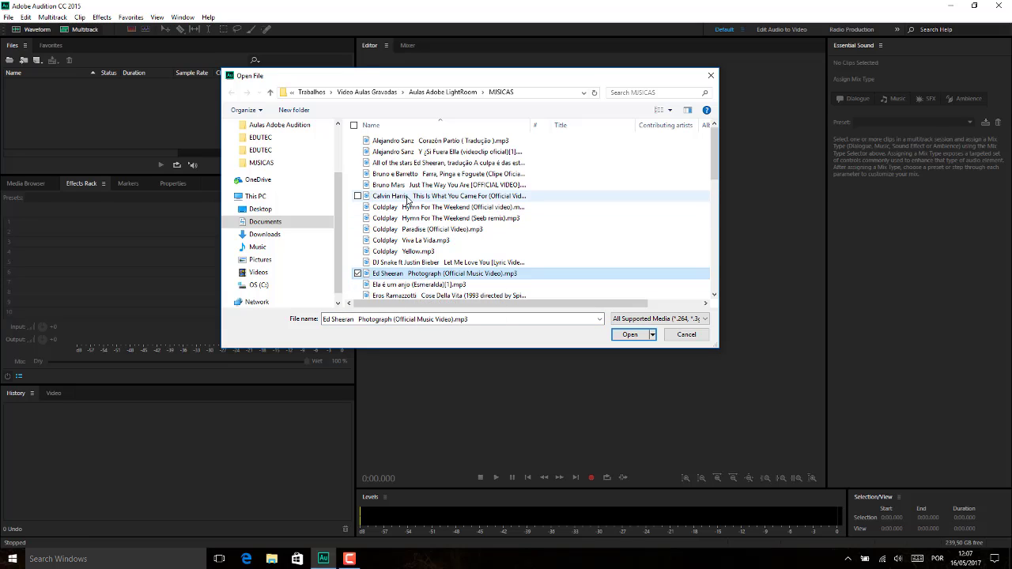
double_click(404, 163)
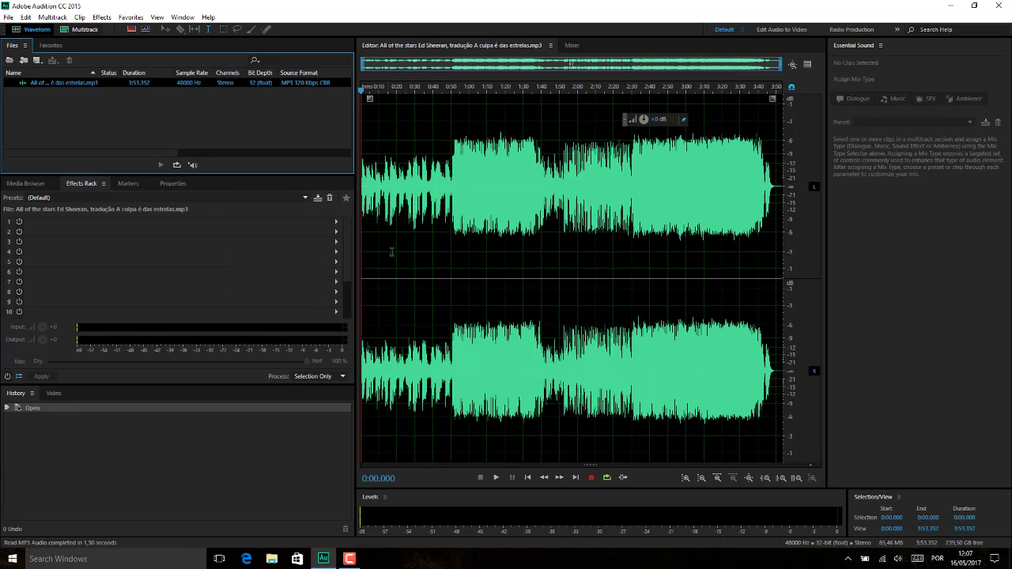
Play a short part of the track from about 0:24 and stop playback
left_click(396, 245)
key("space")
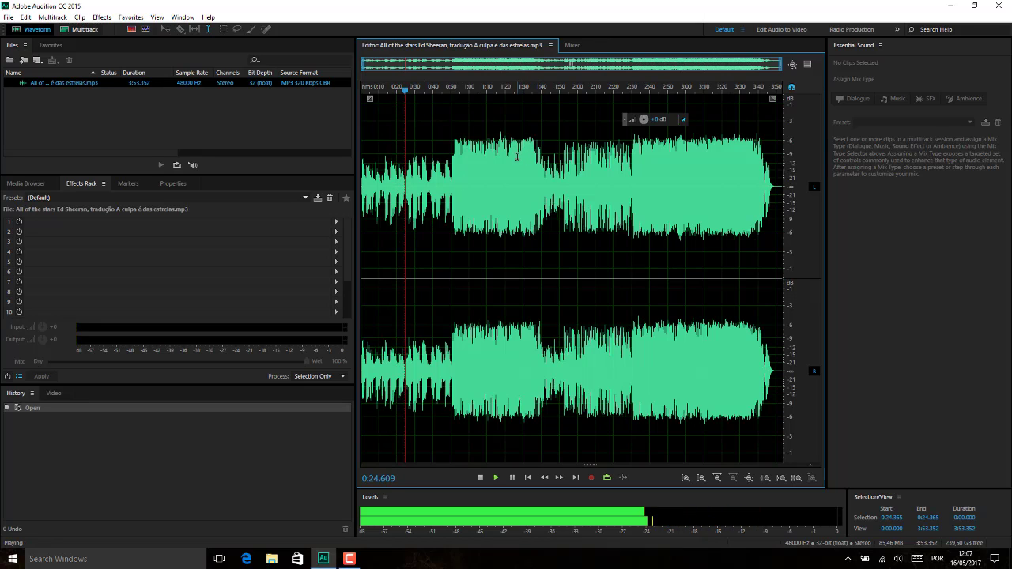
key("space")
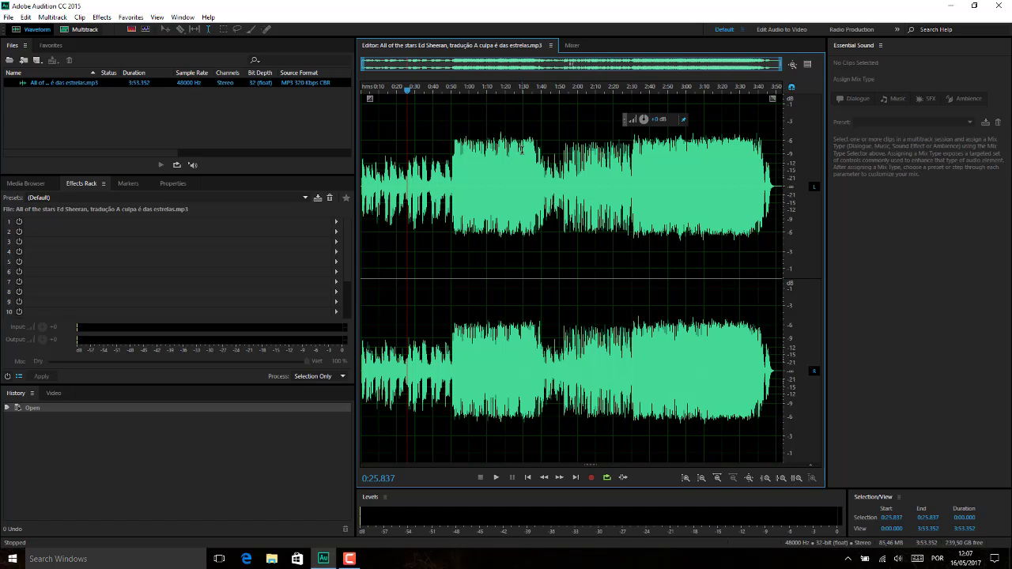
left_click(460, 168)
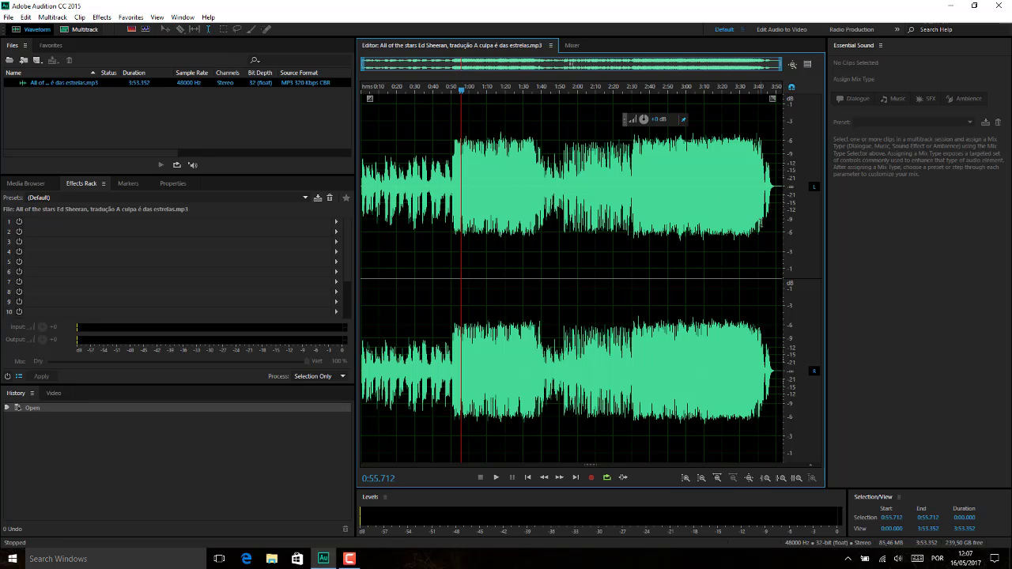
left_click_drag(775, 213, 361, 198)
left_click(493, 232)
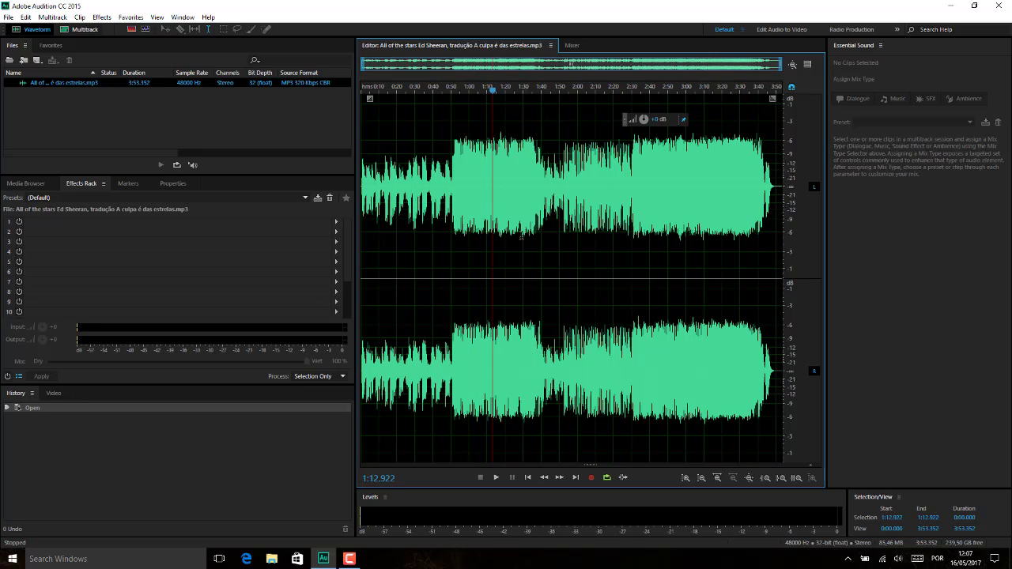
left_click(511, 242)
left_click(480, 250)
left_click(513, 250)
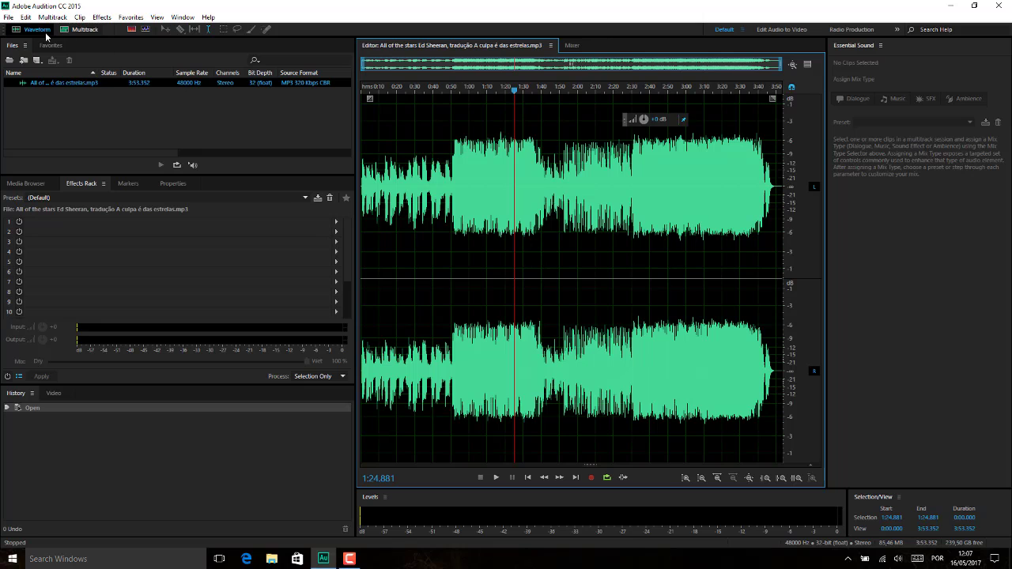
left_click(25, 16)
left_click(427, 181)
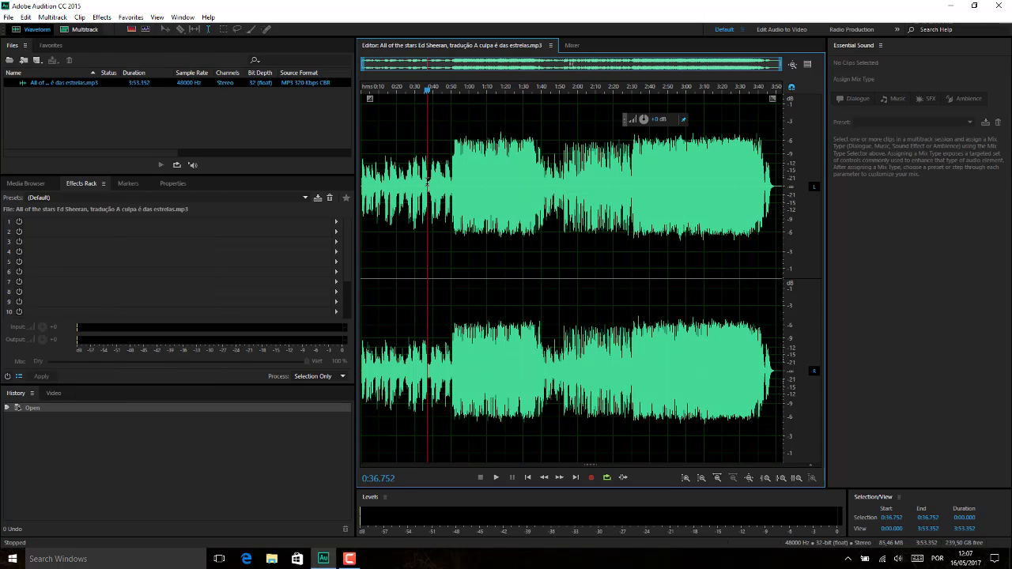
Convert the track's sample type to 44100 Hz, Mono, 32 bits, with left mix 100% and right mix 0%
left_click(26, 16)
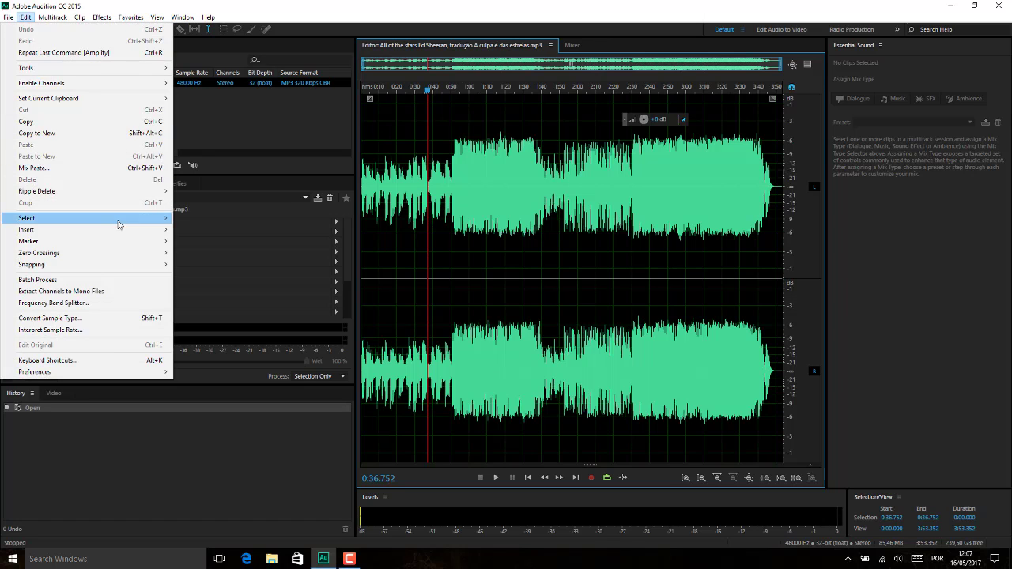
left_click(95, 318)
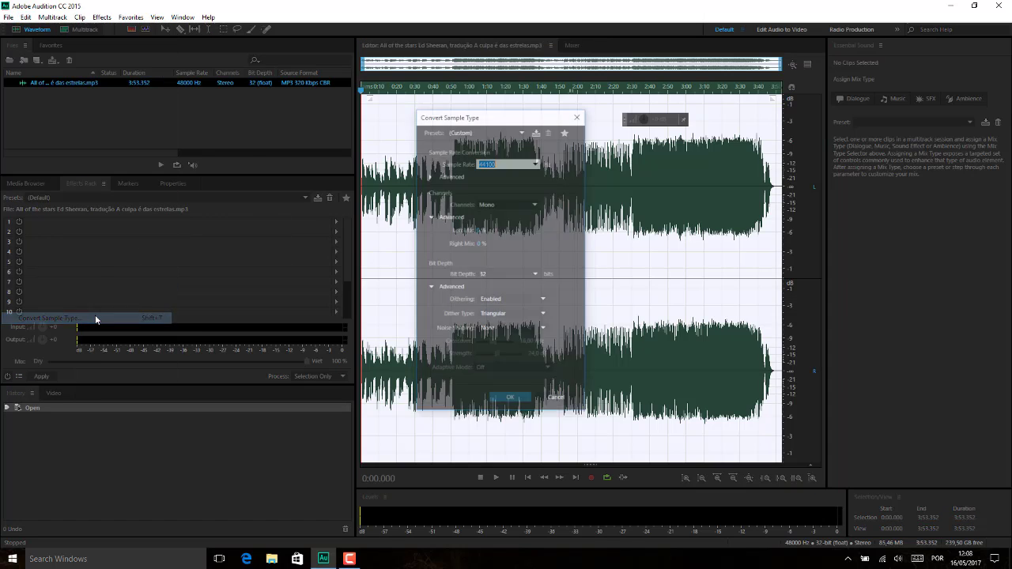
left_click(536, 205)
left_click(536, 205)
left_click(536, 205)
left_click(536, 205)
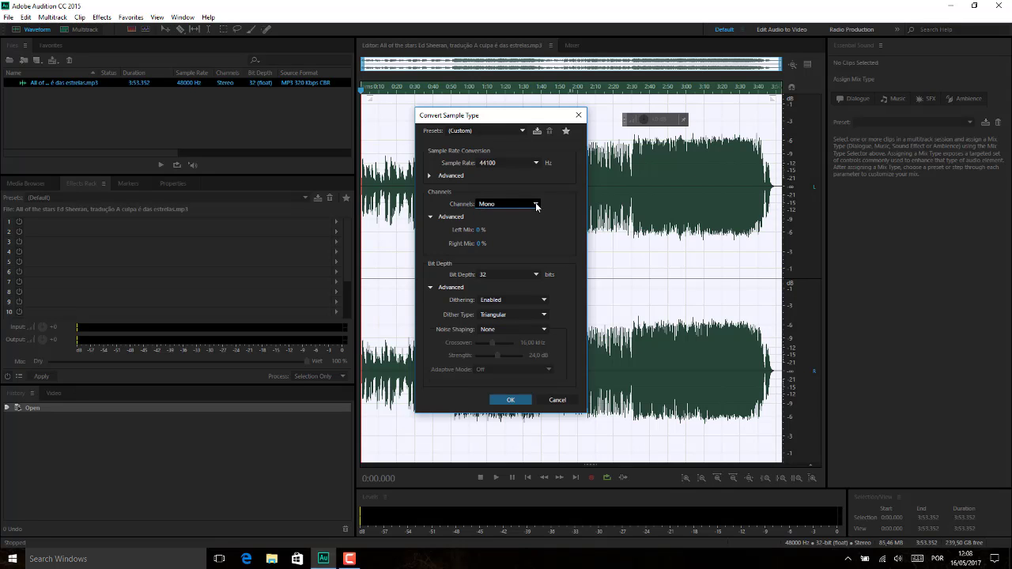
left_click_drag(480, 231, 567, 228)
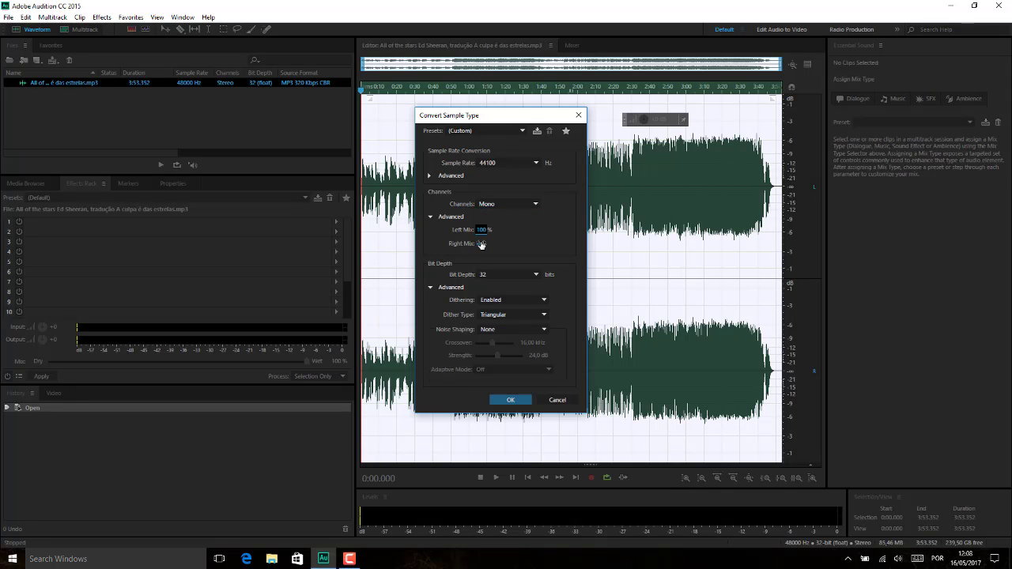
left_click_drag(481, 244, 449, 243)
left_click_drag(519, 116, 342, 79)
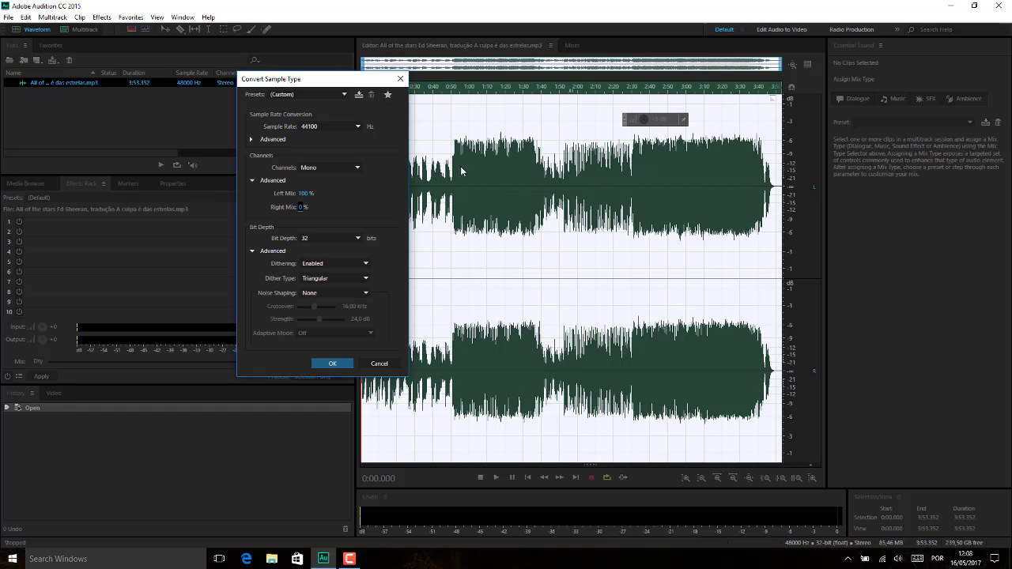
left_click_drag(343, 79, 359, 83)
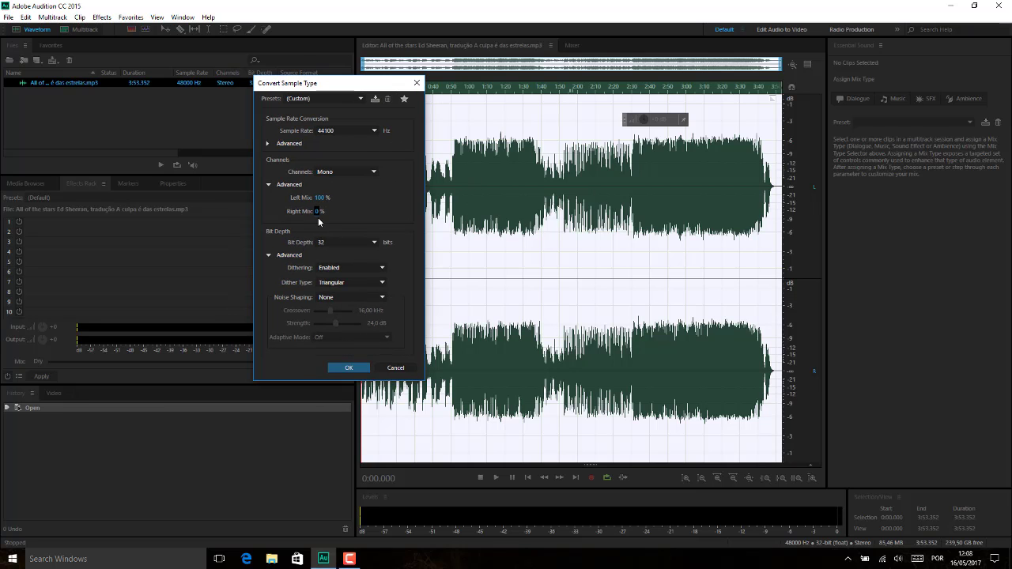
left_click(349, 368)
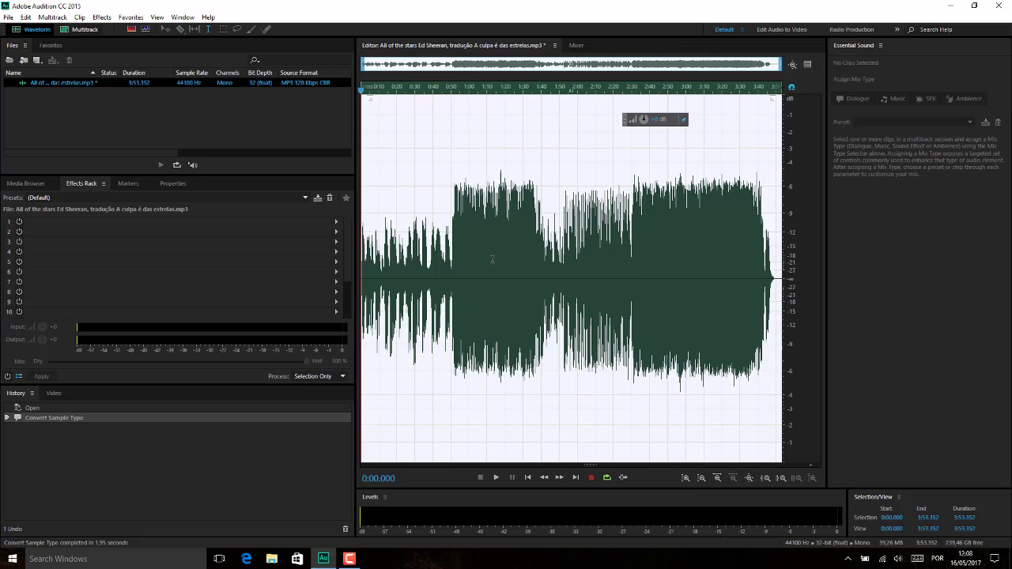
Play a short part of the mono track from about 1:13 and stop playback
left_click(491, 259)
key("space")
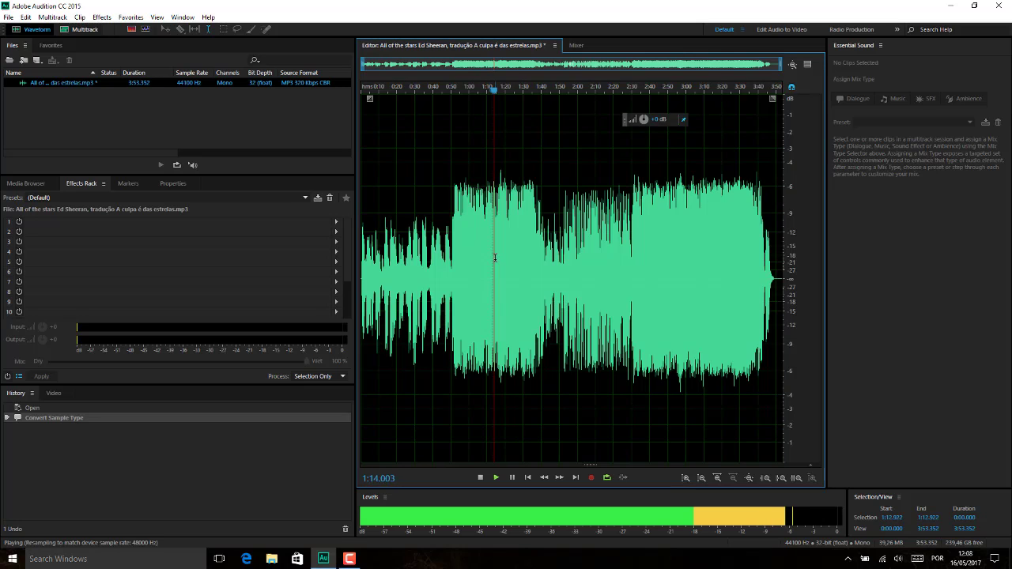
key("space")
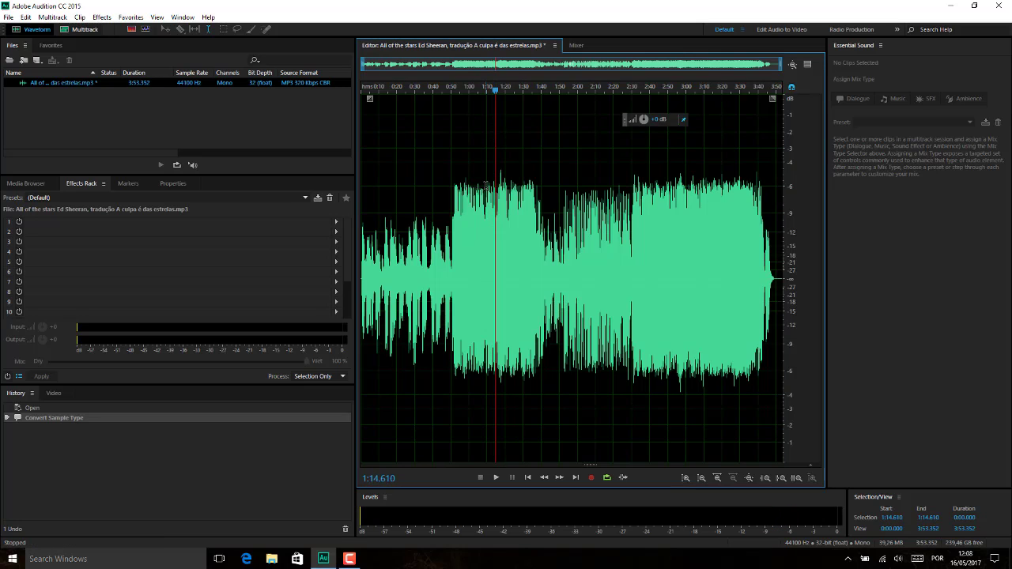
Undo the sample type conversion and clear the waveform selection
key("ctrl+z")
left_click(485, 185)
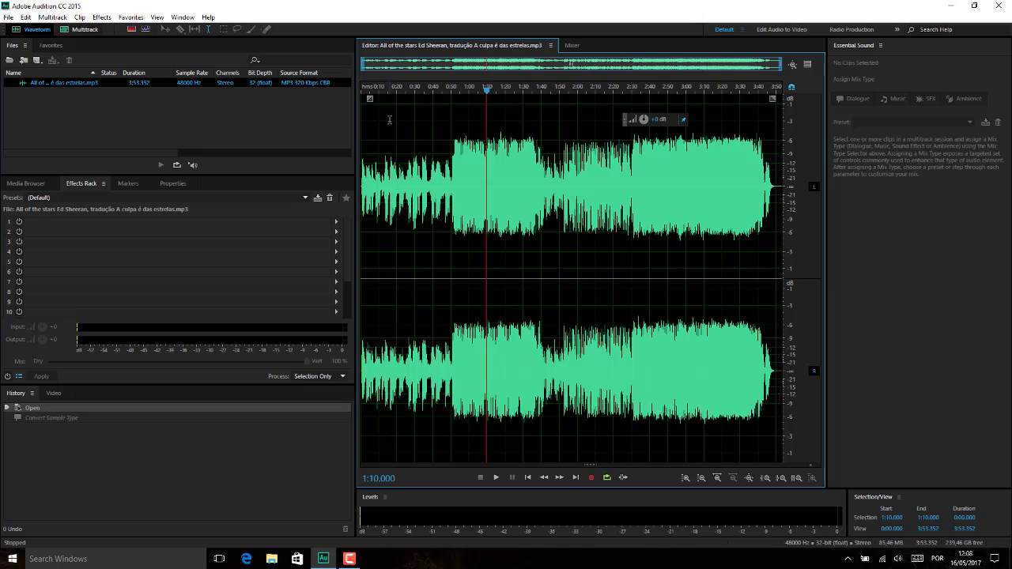
left_click(514, 226)
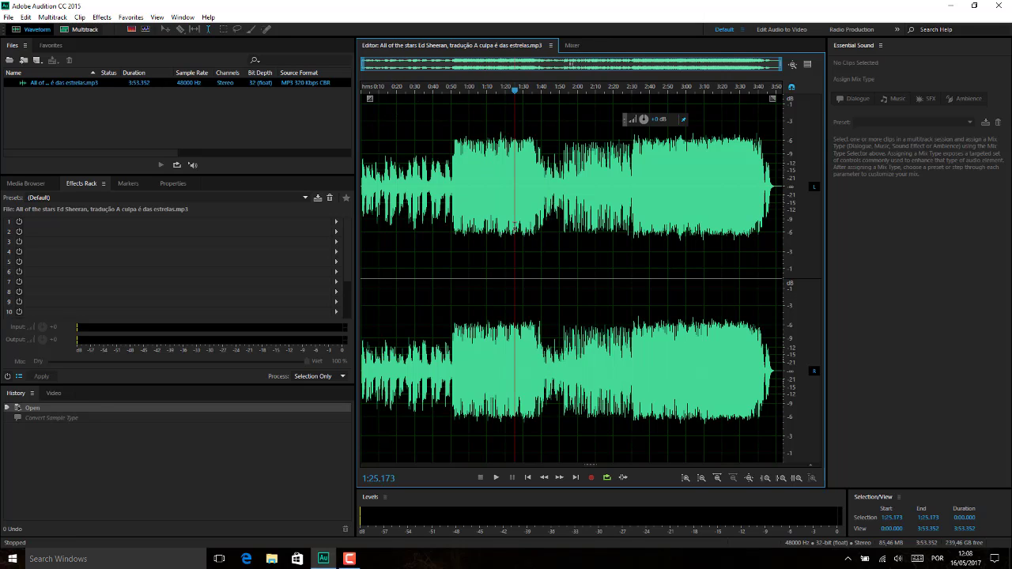
Play a short part of the stereo track from about 1:12 and stop playback
left_click(491, 212)
key("space")
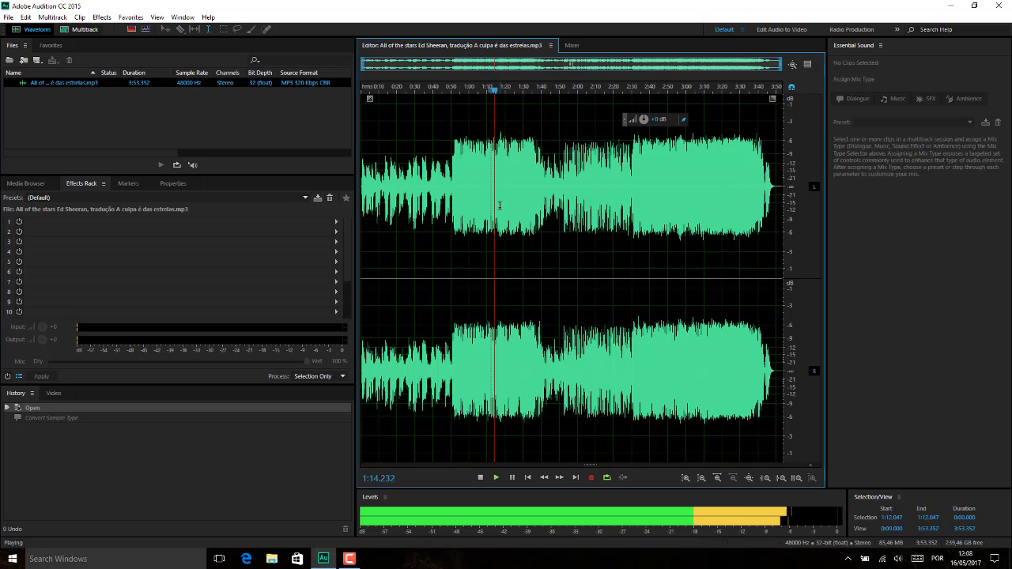
key("space")
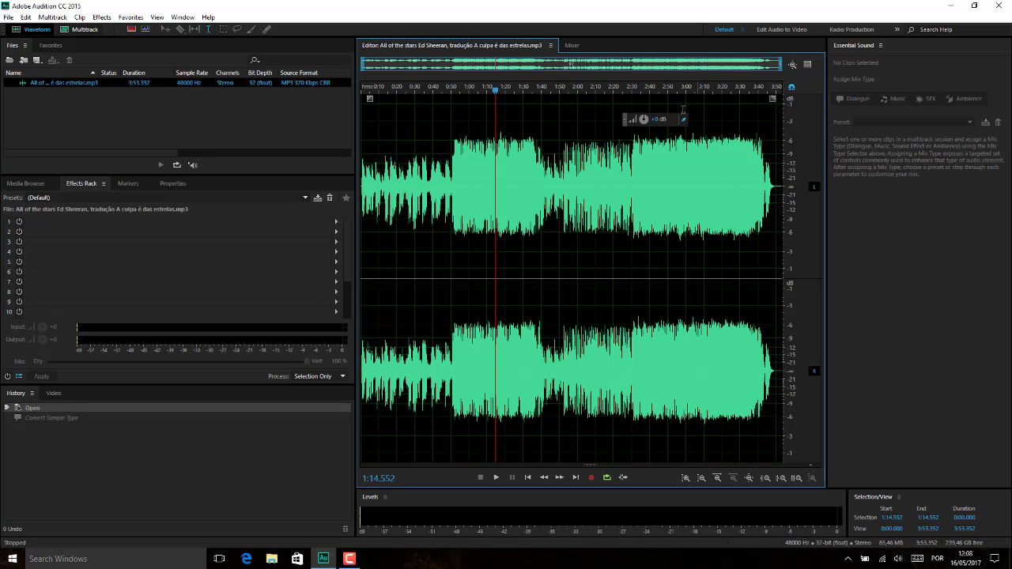
Lower the whole track's gain and play a short part of it from 1:20
left_click_drag(655, 121, 651, 119)
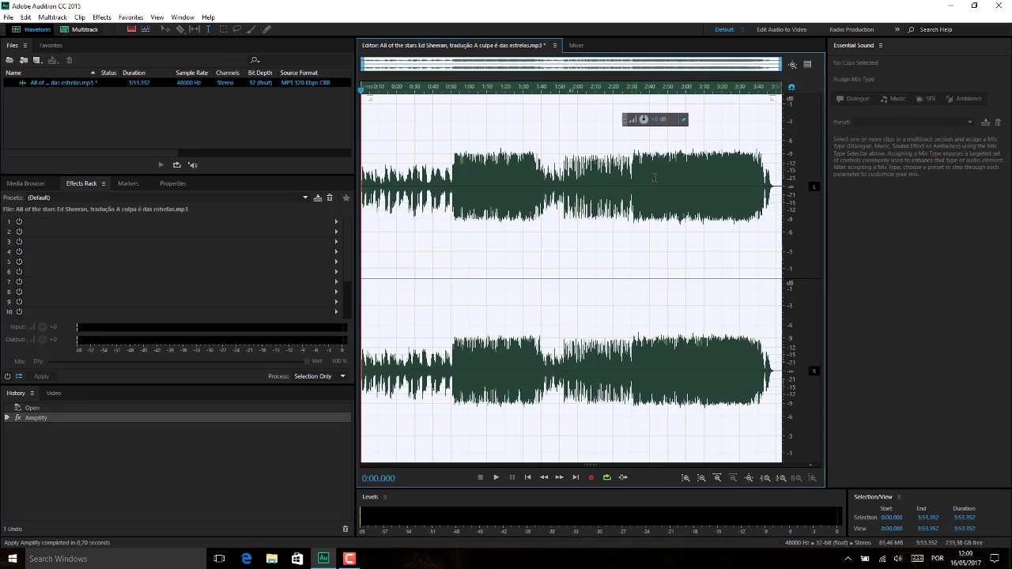
left_click(505, 200)
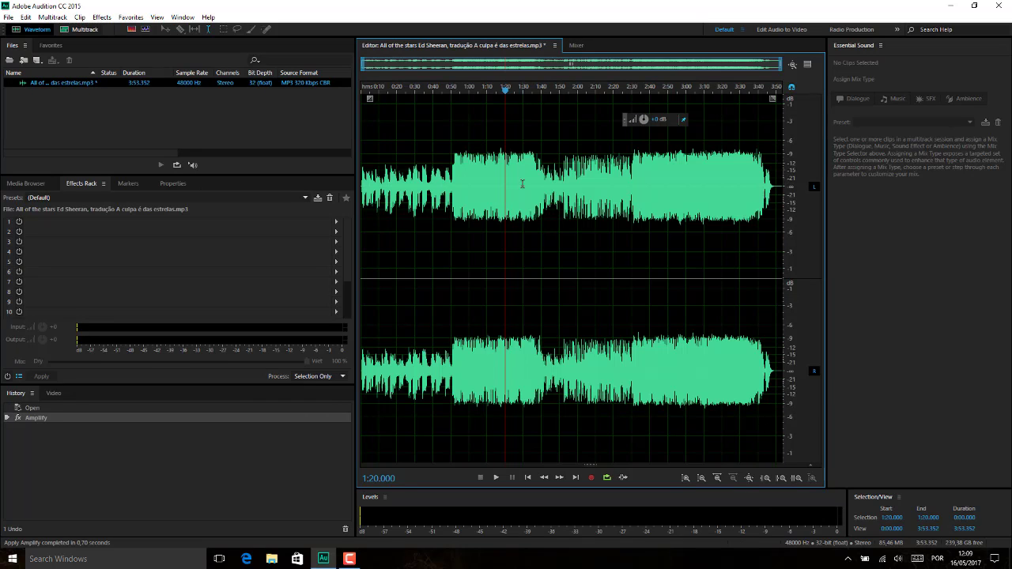
key("space")
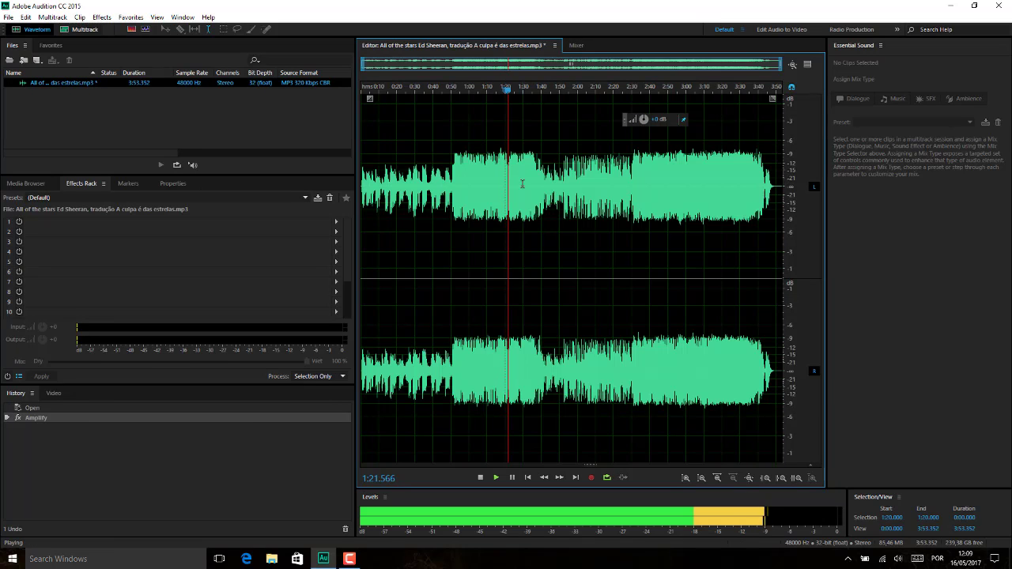
key("space")
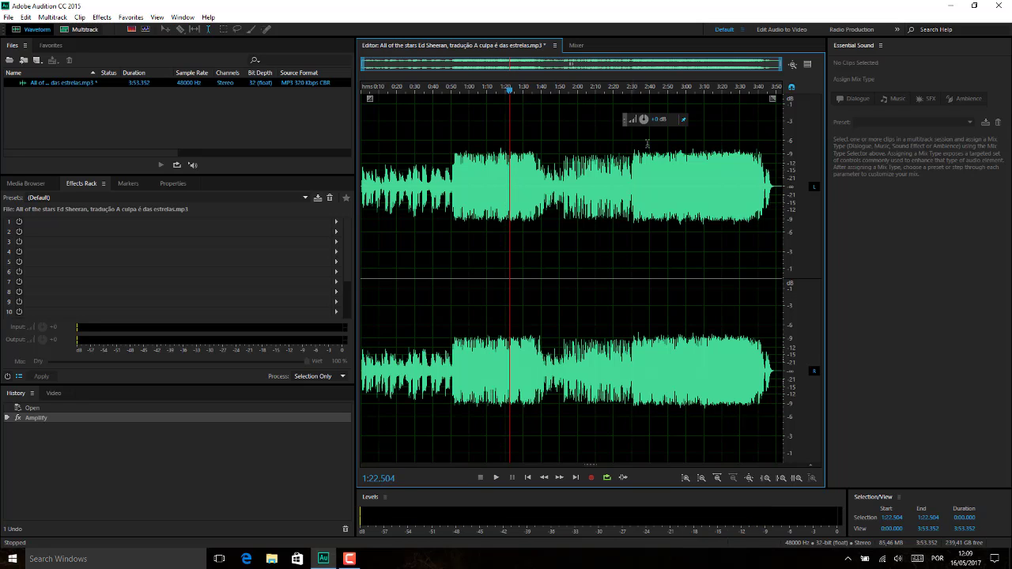
Boost the whole track's gain strongly, trim it back to near full scale, and place the playhead at about 0:15
left_click_drag(643, 119, 671, 118)
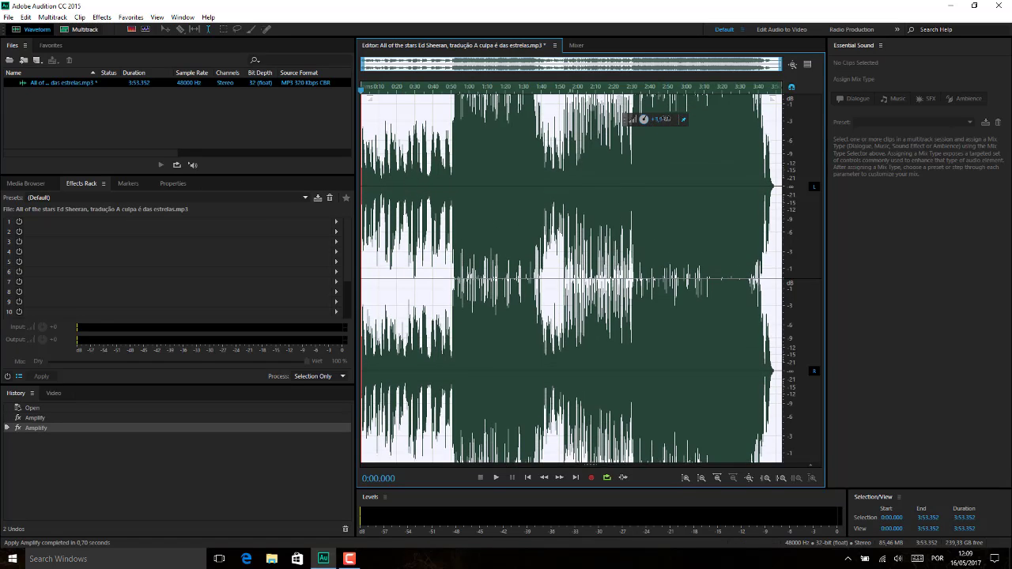
left_click_drag(660, 119, 662, 118)
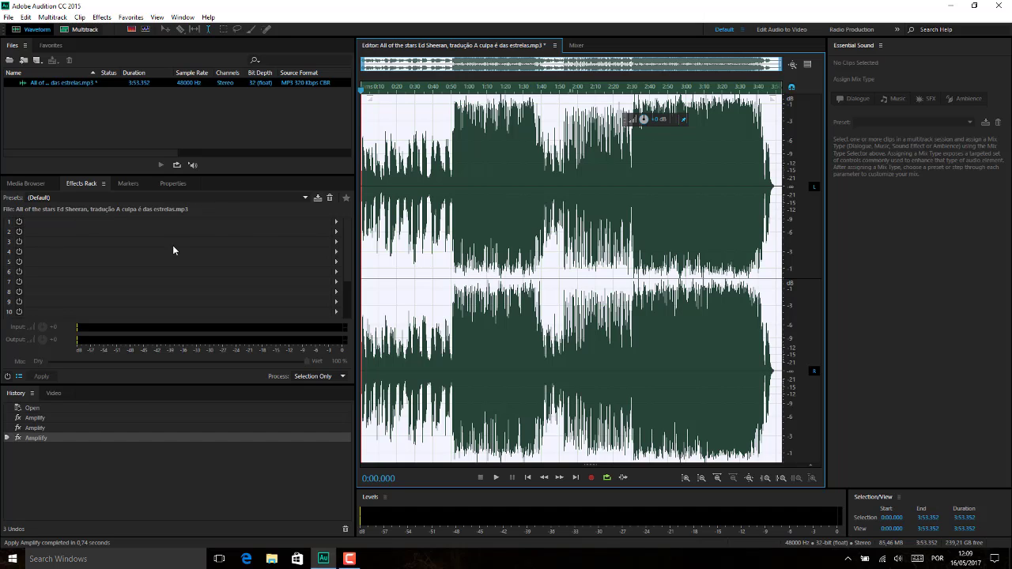
left_click(388, 199)
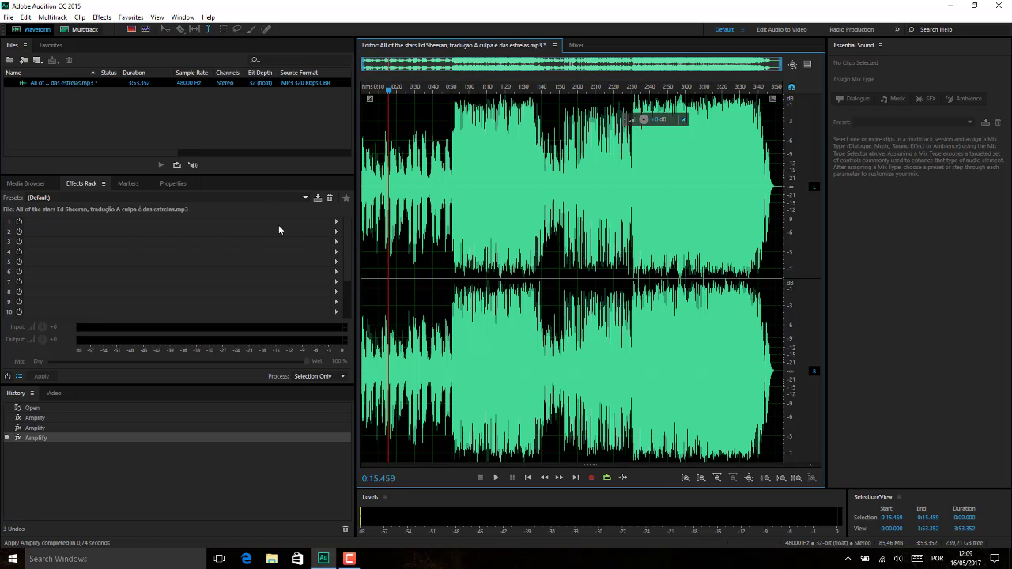
Add a Center Channel Extractor to the first effect slot with the Vocal Remove preset, keeping its window clear of the upper waveform
left_click(336, 222)
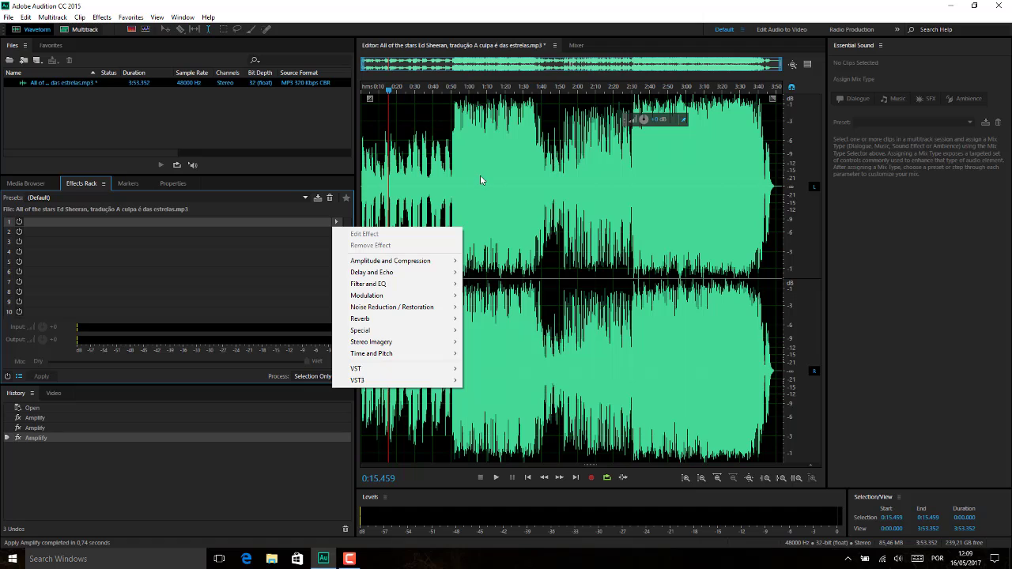
mouse_move(371, 353)
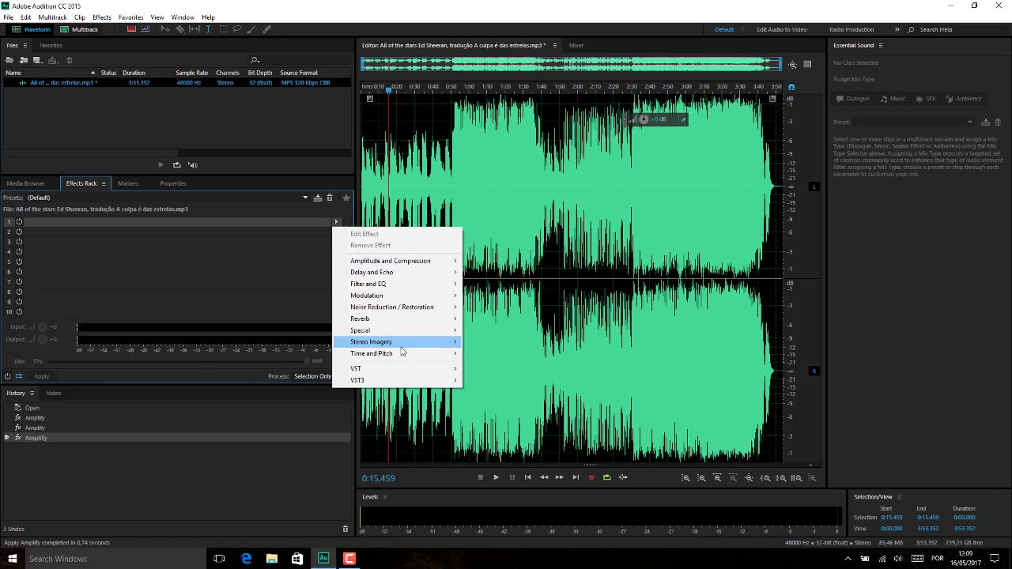
mouse_move(418, 344)
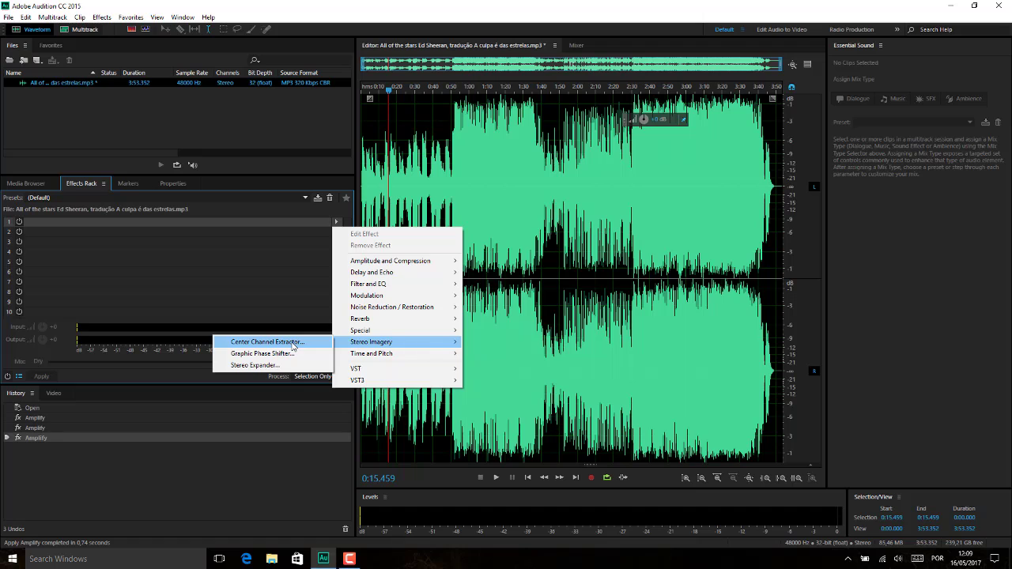
left_click(267, 341)
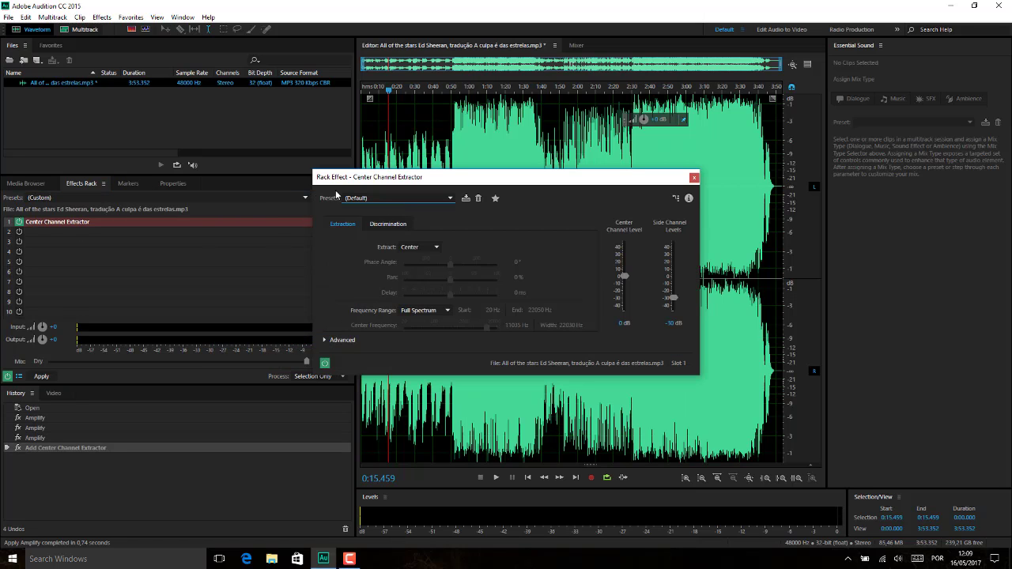
left_click(450, 197)
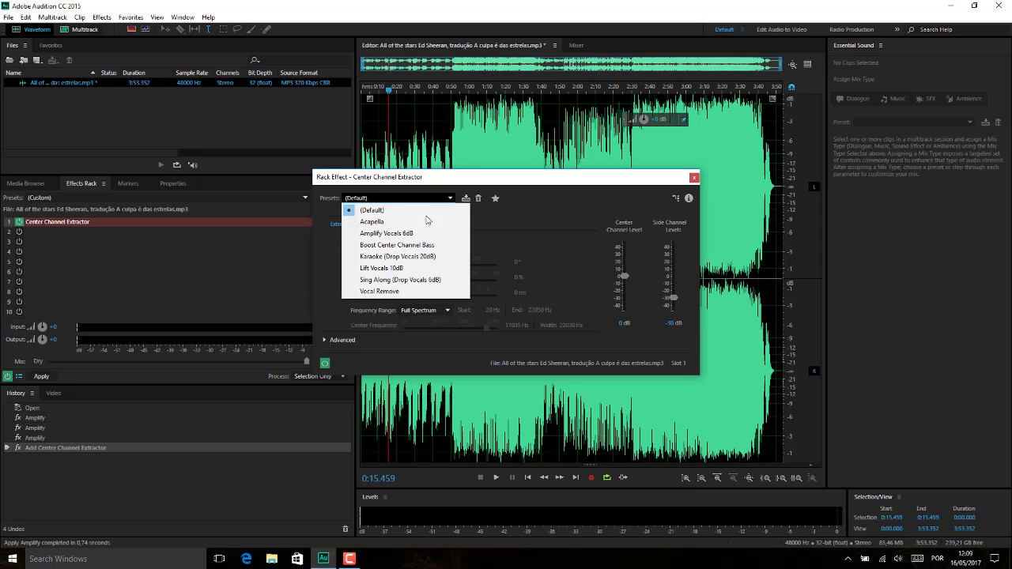
left_click(385, 292)
left_click_drag(459, 180, 502, 313)
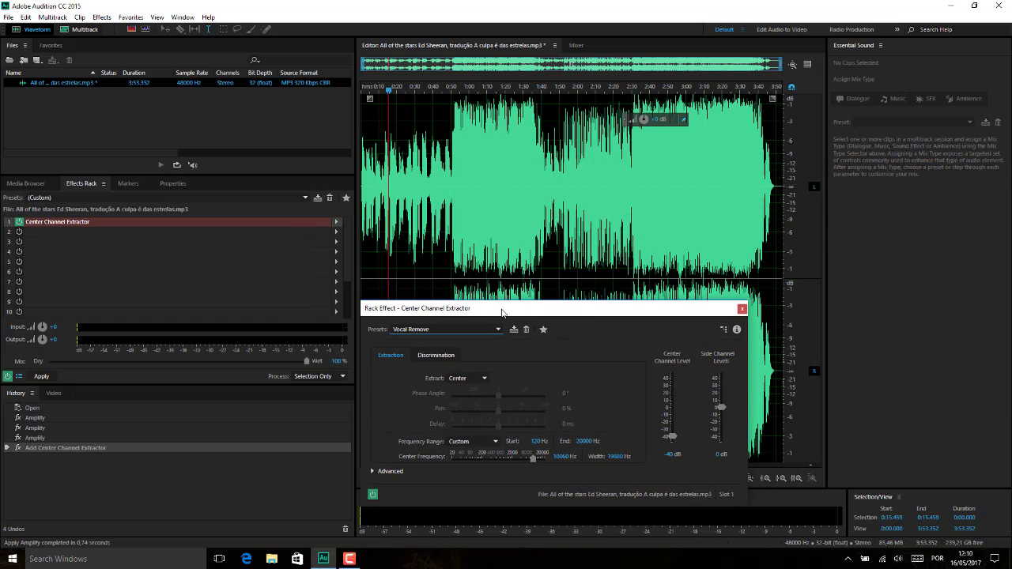
Play the track from about 1:42 and lower the Center Channel Extractor's center frequency to 29 Hz while listening
left_click(560, 202)
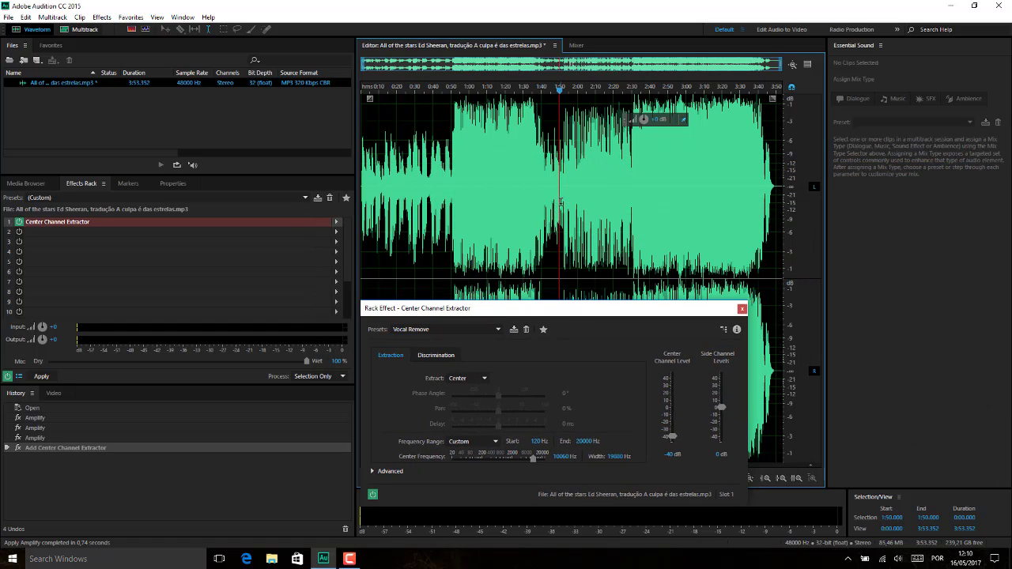
key("space")
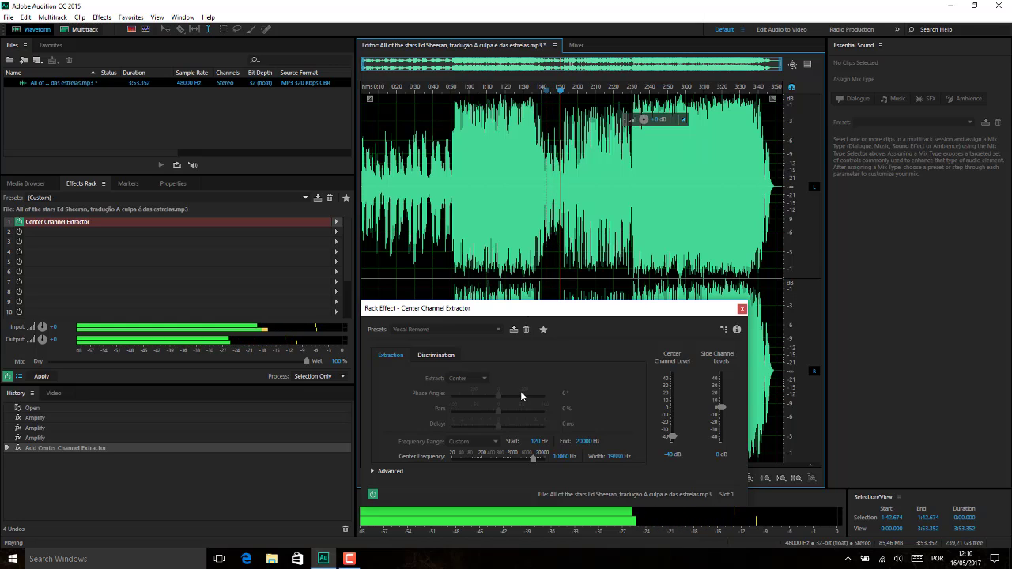
left_click_drag(534, 457, 462, 459)
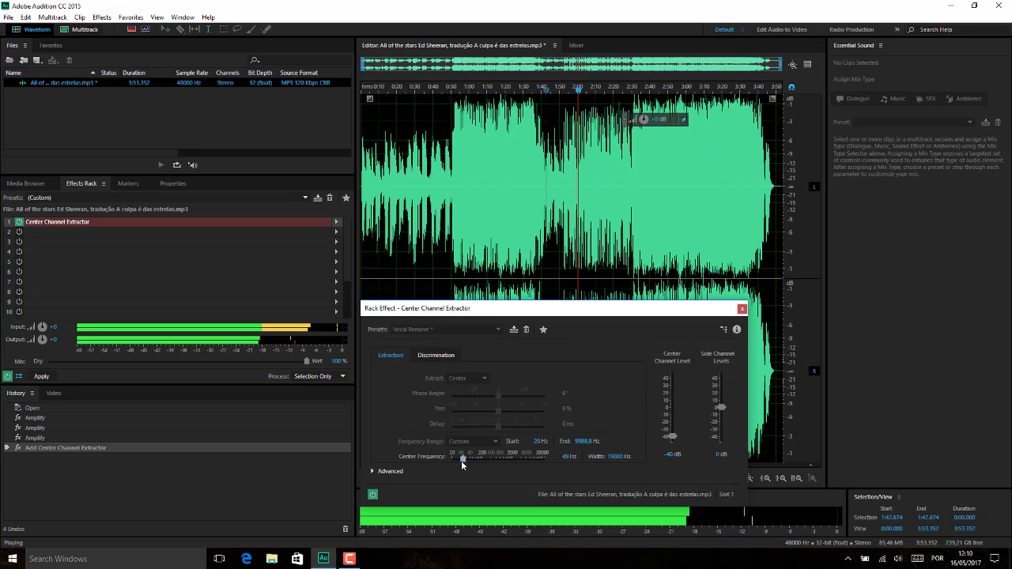
left_click_drag(462, 460, 454, 460)
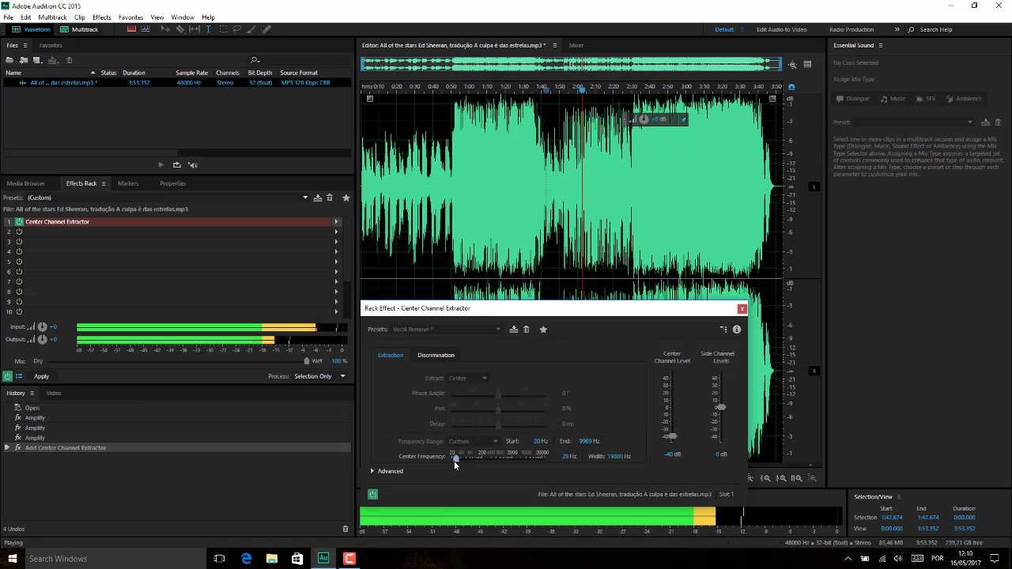
key("space")
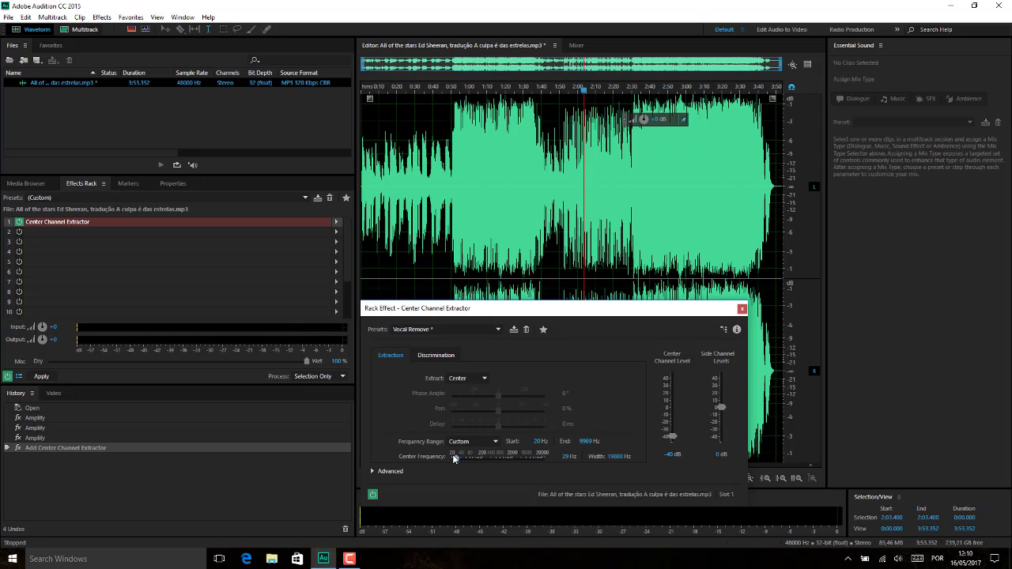
key("space")
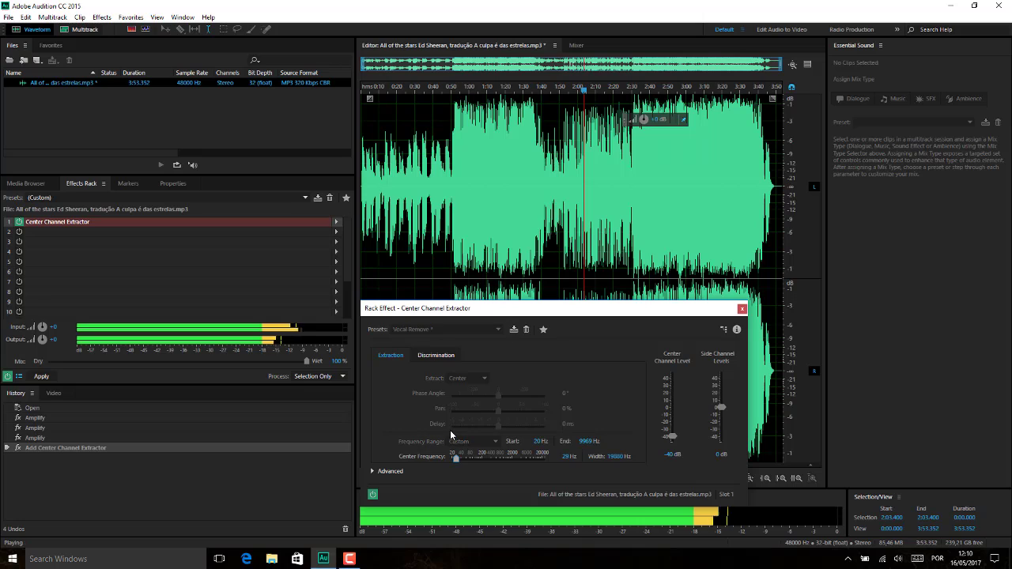
key("space")
Close the effect window, apply the effects rack to the track, and play a short part of it from about 1:02
left_click(742, 308)
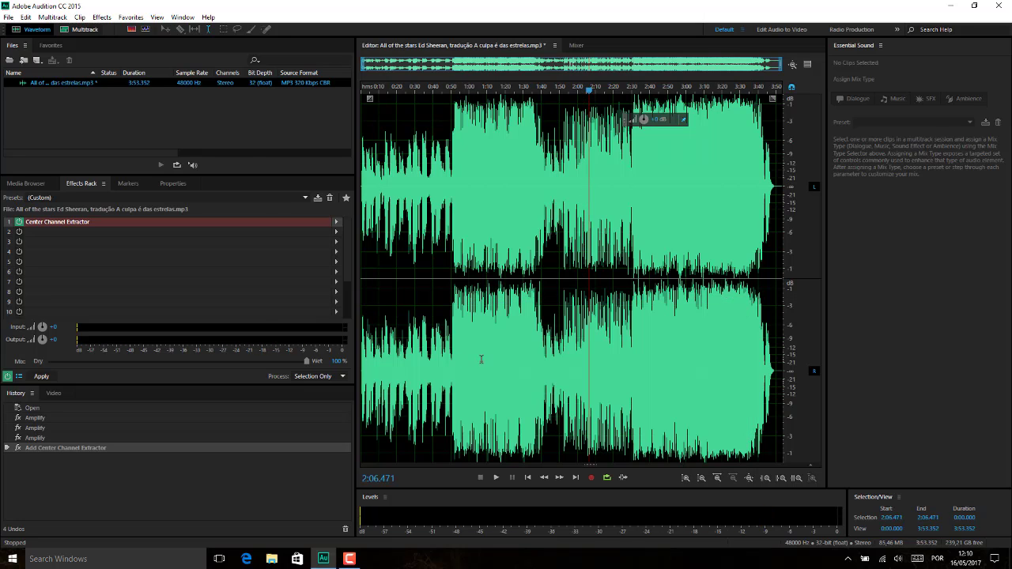
left_click(41, 376)
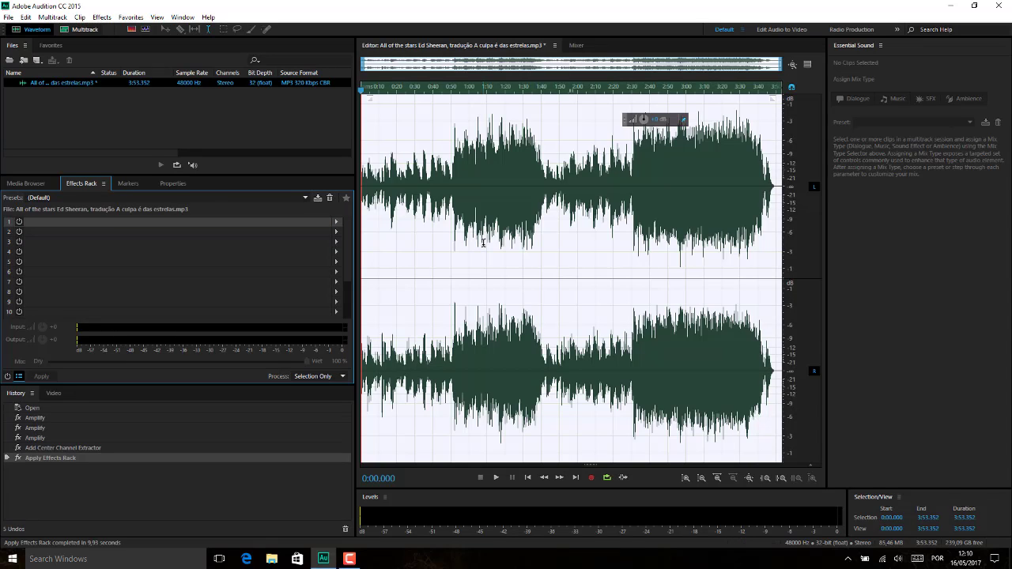
left_click(474, 201)
key("space")
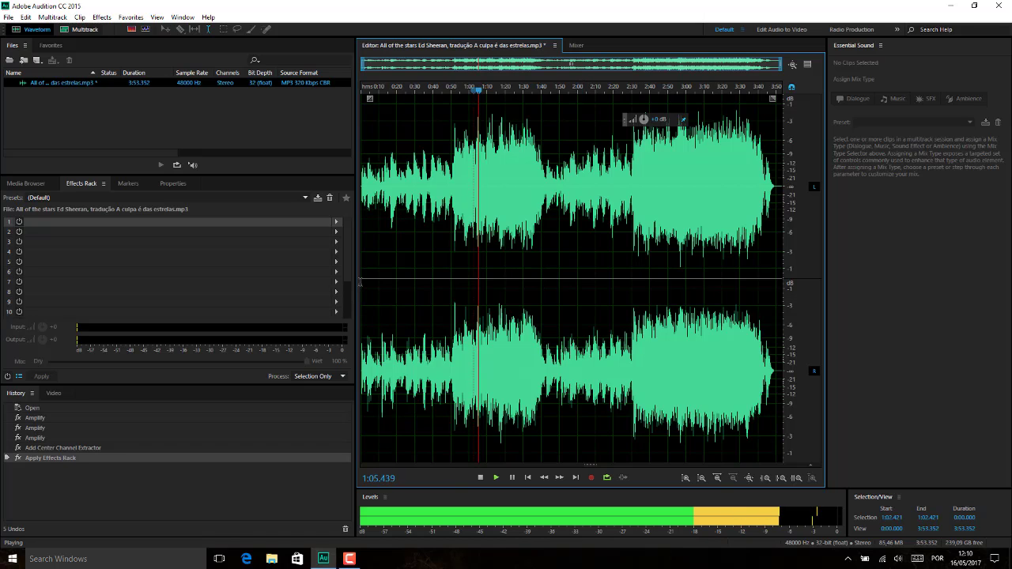
key("space")
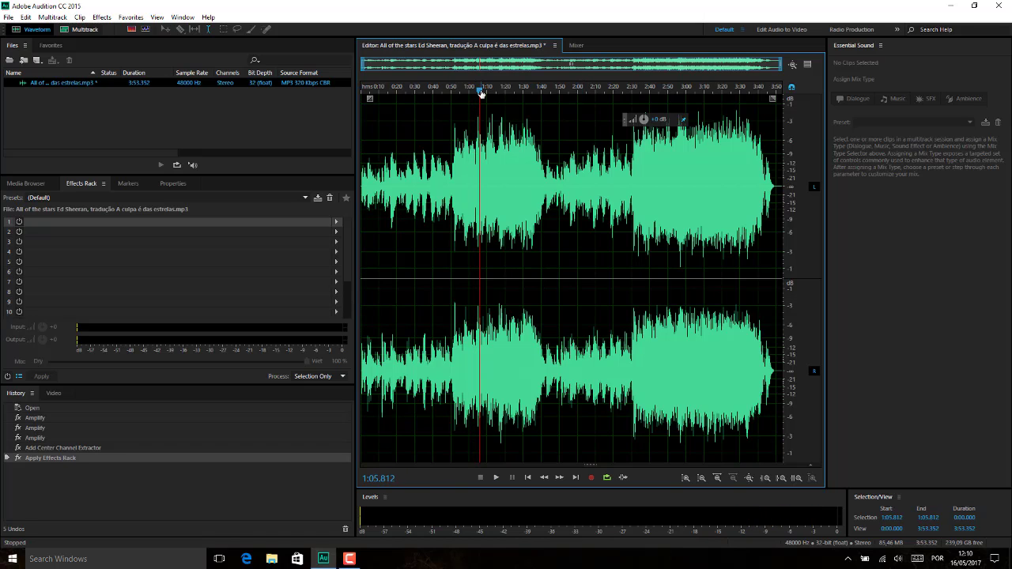
Listen to the processed track from its beginning and again from about 1:42
left_click_drag(481, 93, 339, 91)
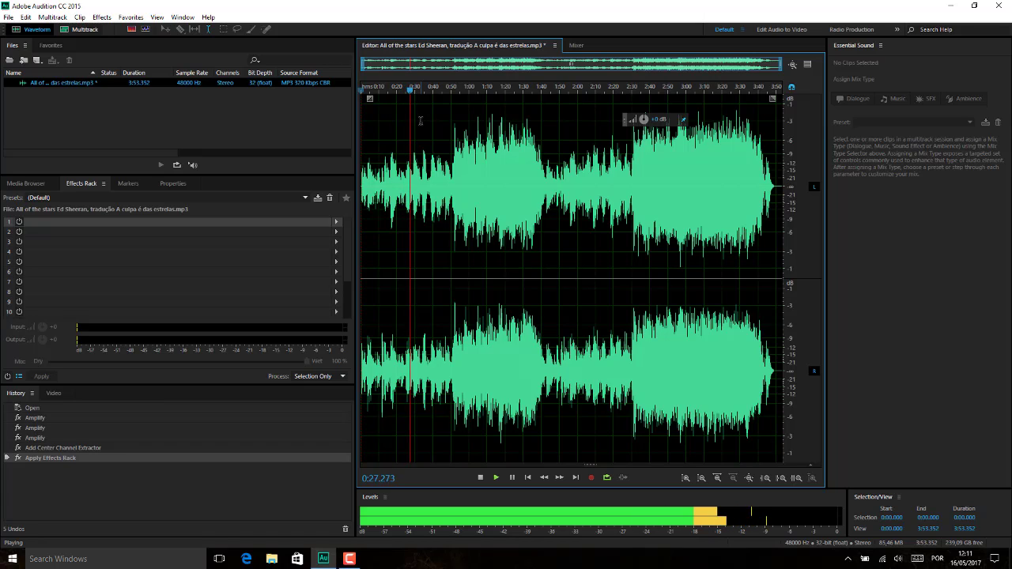
key("space")
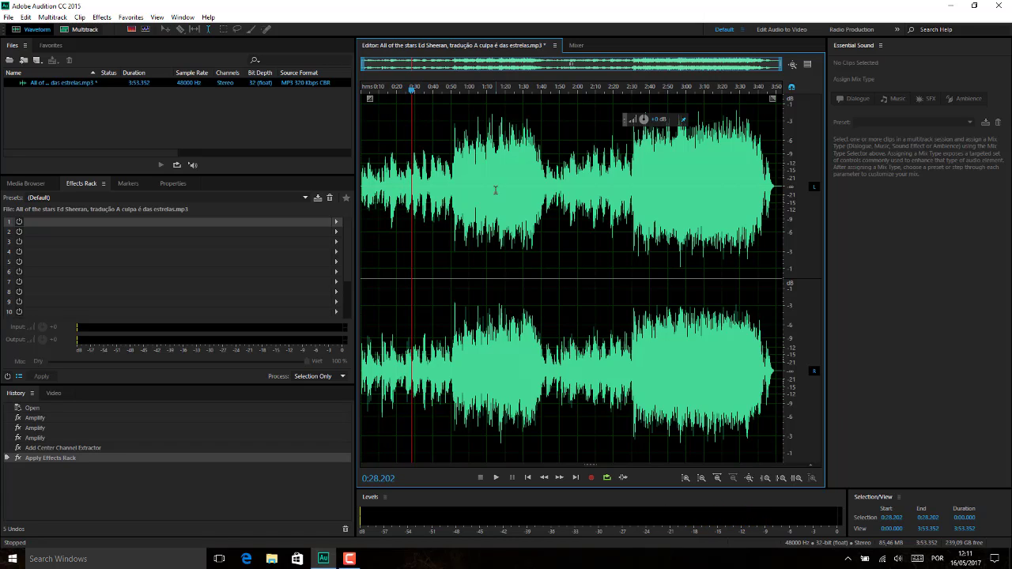
key("space")
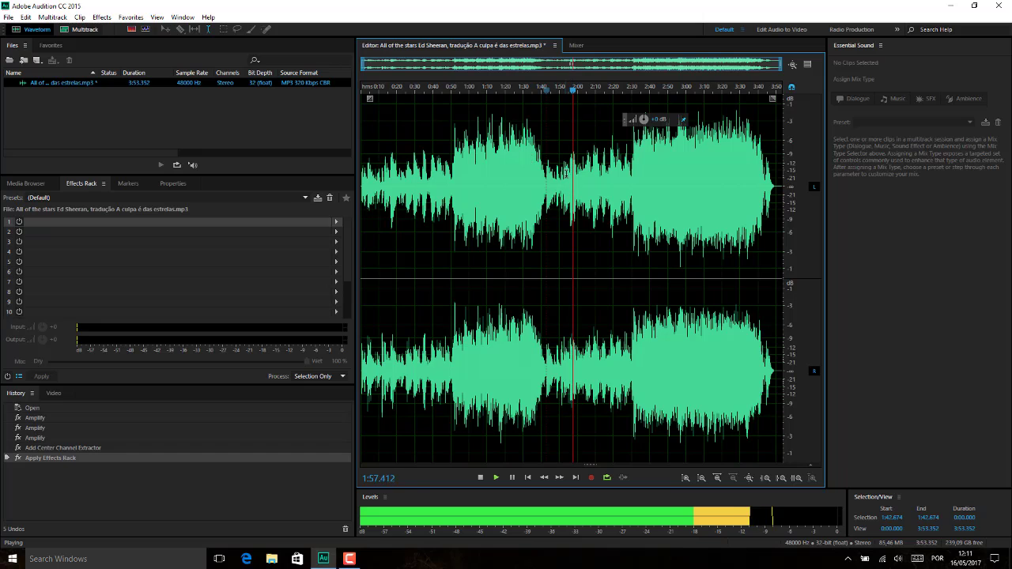
key("space")
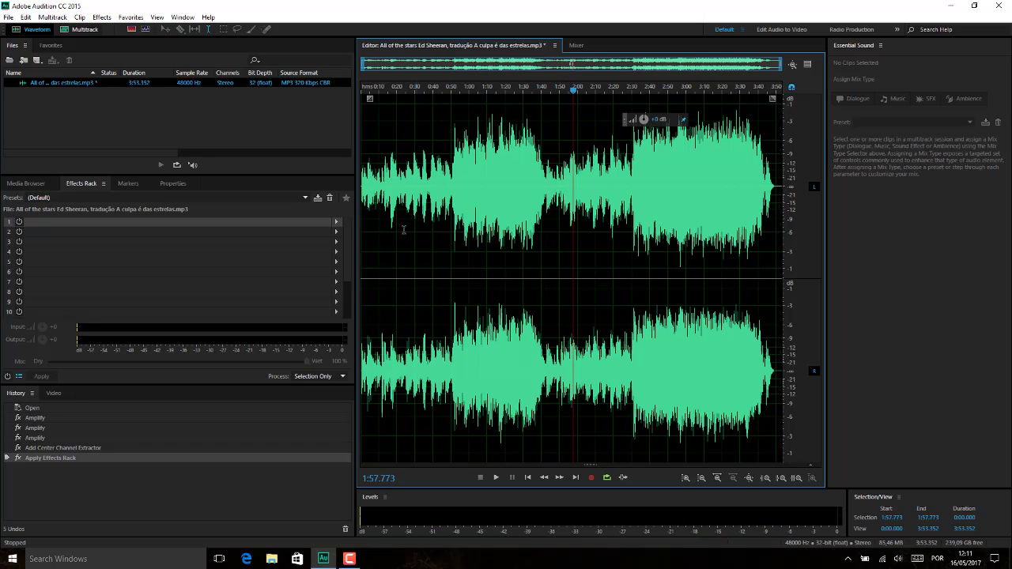
Undo the applied effects rack and play a short part of the track from about 0:14
key("ctrl+z")
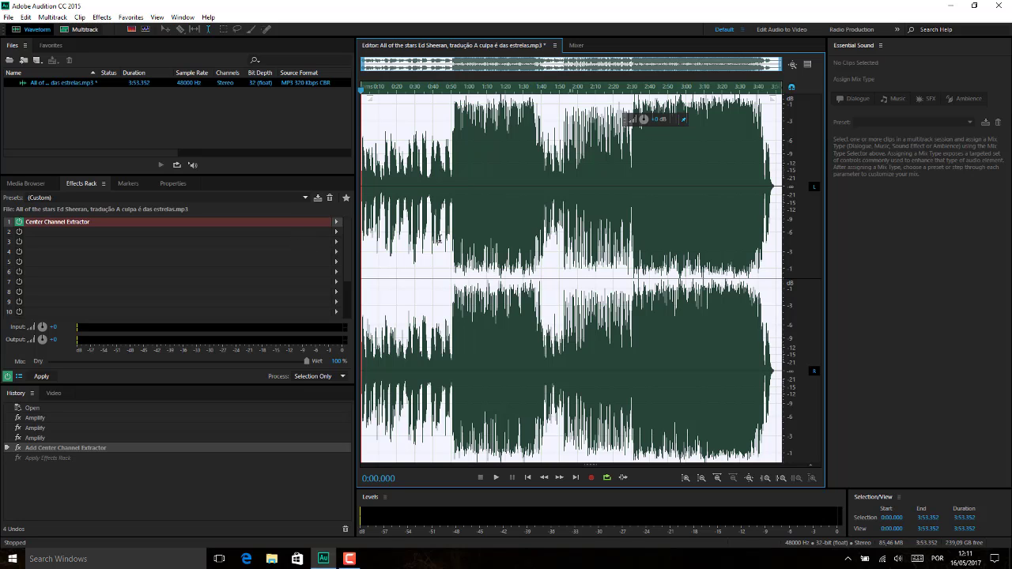
left_click(387, 194)
key("space")
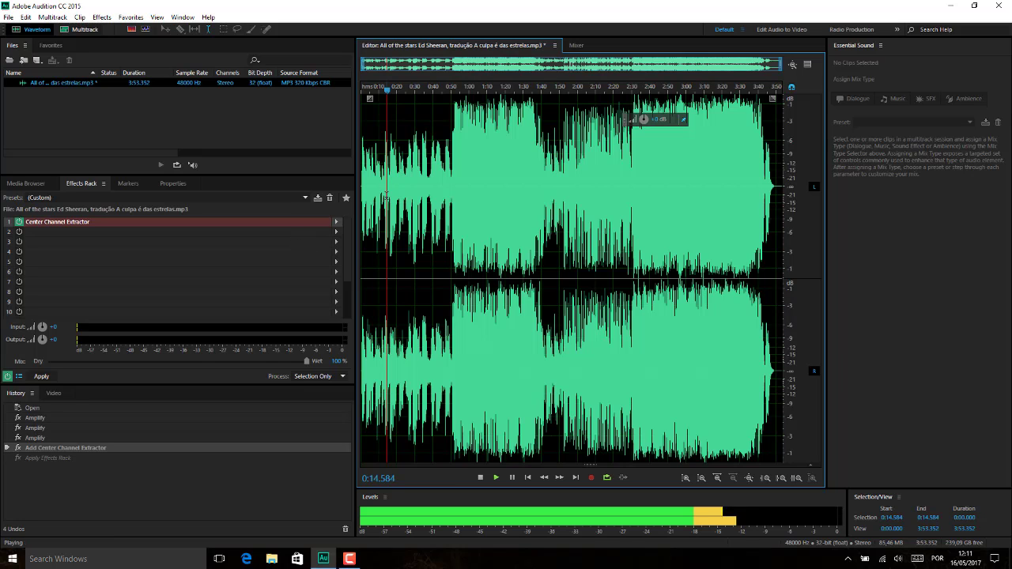
key("space")
Remove the Center Channel Extractor from the first effect slot and play the unprocessed track from about 0:08
right_click(48, 223)
left_click(32, 225)
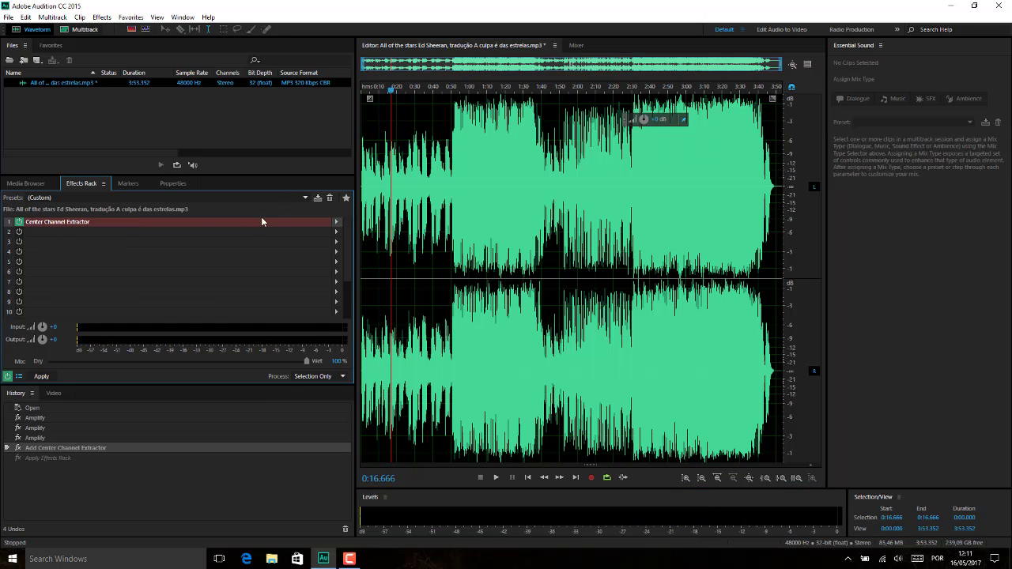
key("Delete")
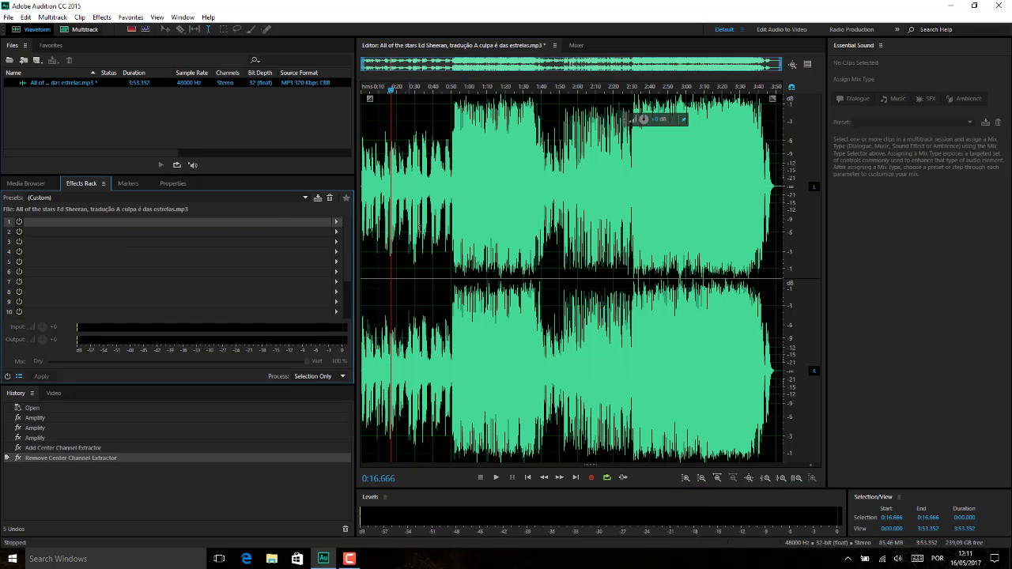
left_click(377, 204)
key("space")
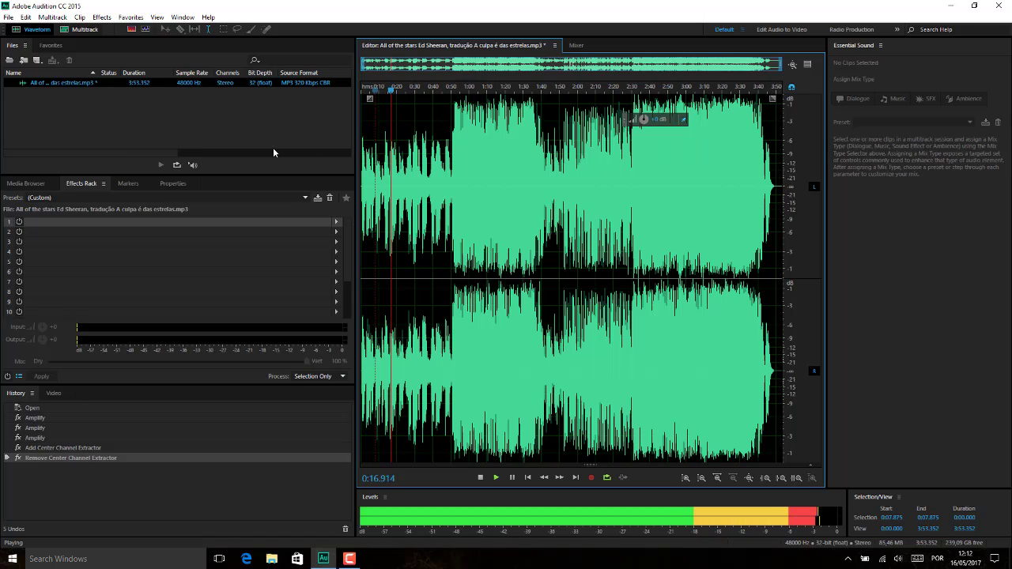
key("space")
Repeat the last Effects Rack command on the track and play it from 0:20
left_click(26, 17)
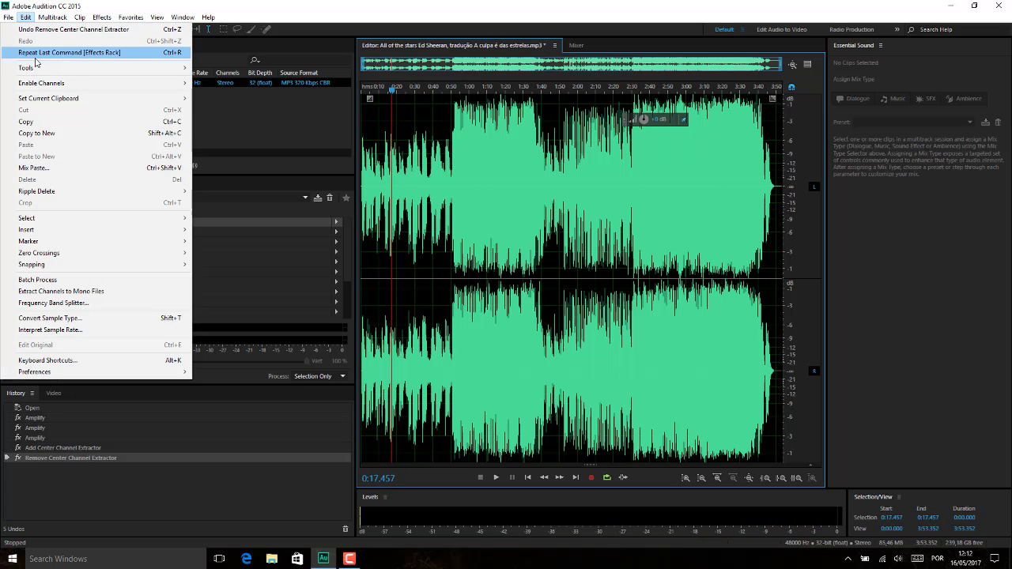
left_click(35, 53)
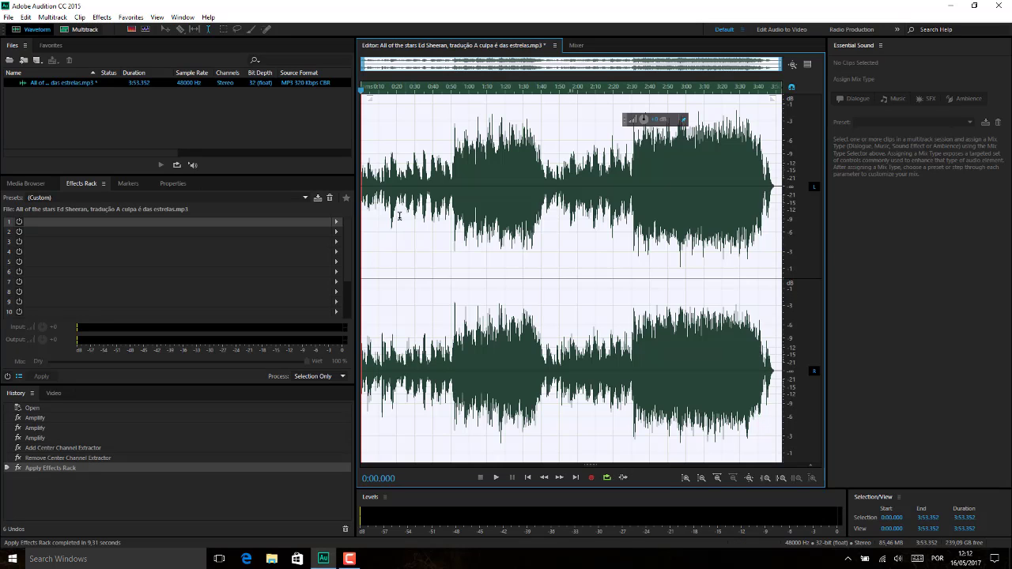
left_click(399, 214)
key("space")
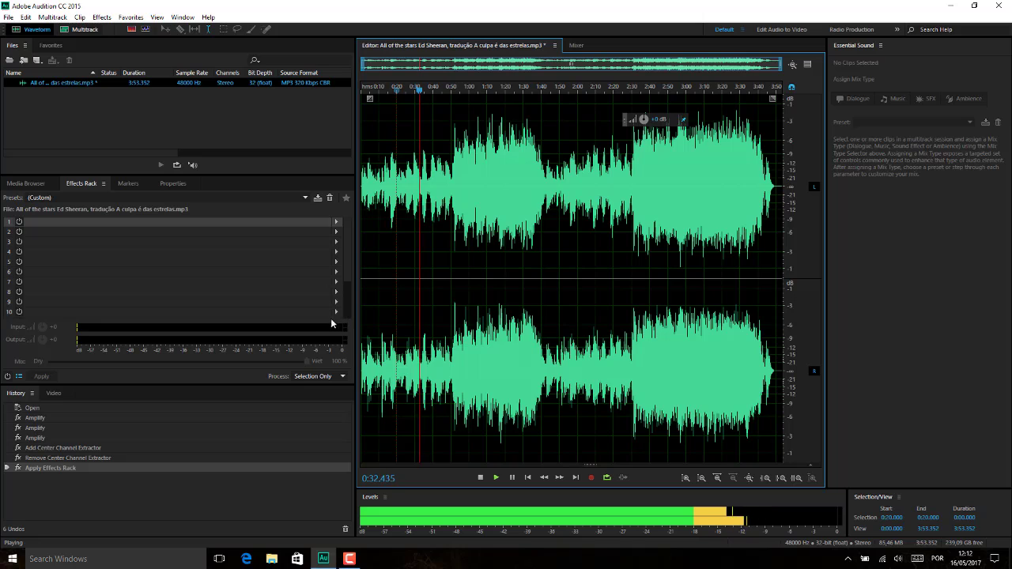
key("space")
Add a Center Channel Extractor to the first effect slot again and choose the Vocal Remove preset
left_click(336, 223)
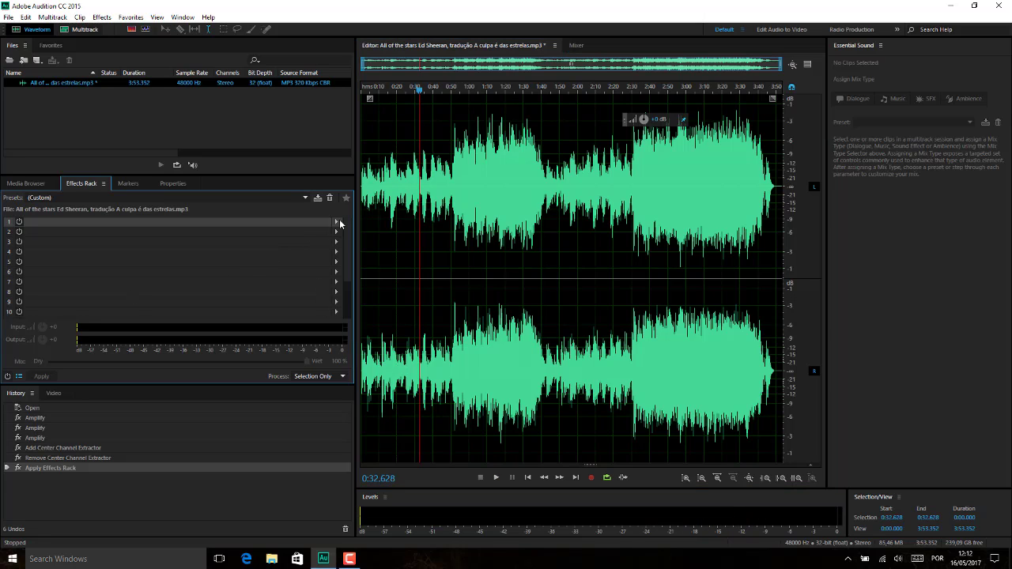
mouse_move(378, 347)
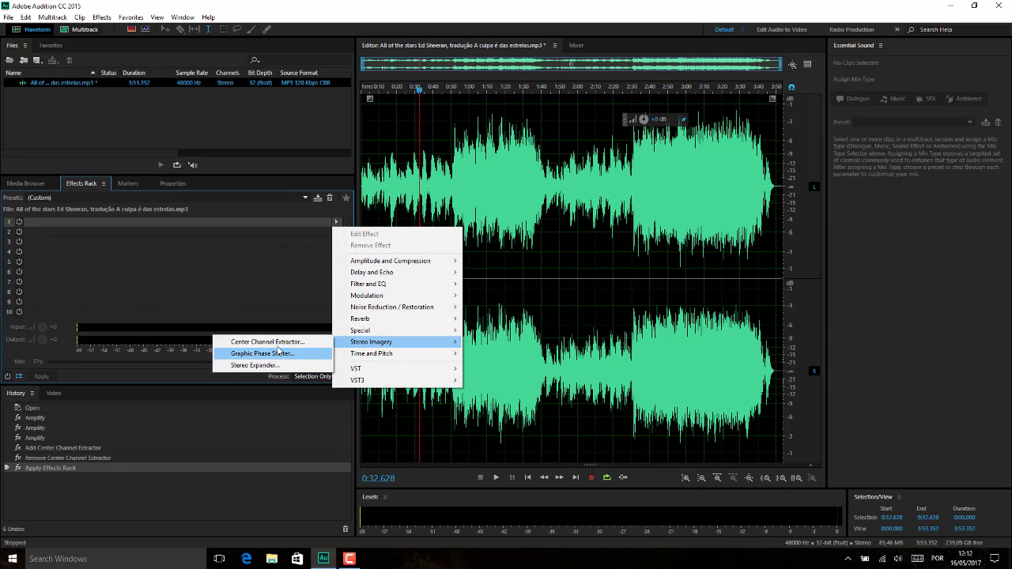
left_click(267, 342)
left_click(441, 199)
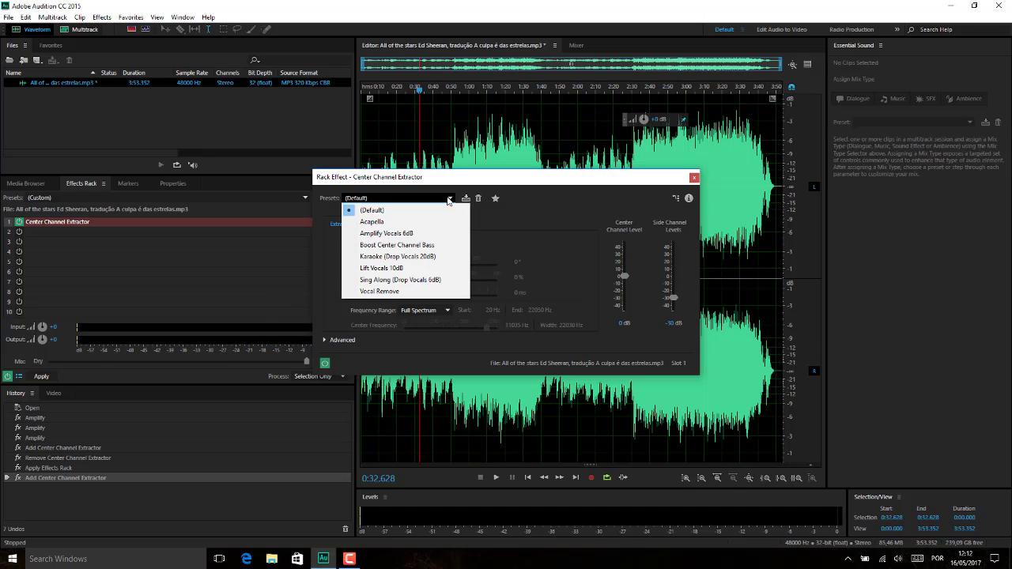
left_click(414, 293)
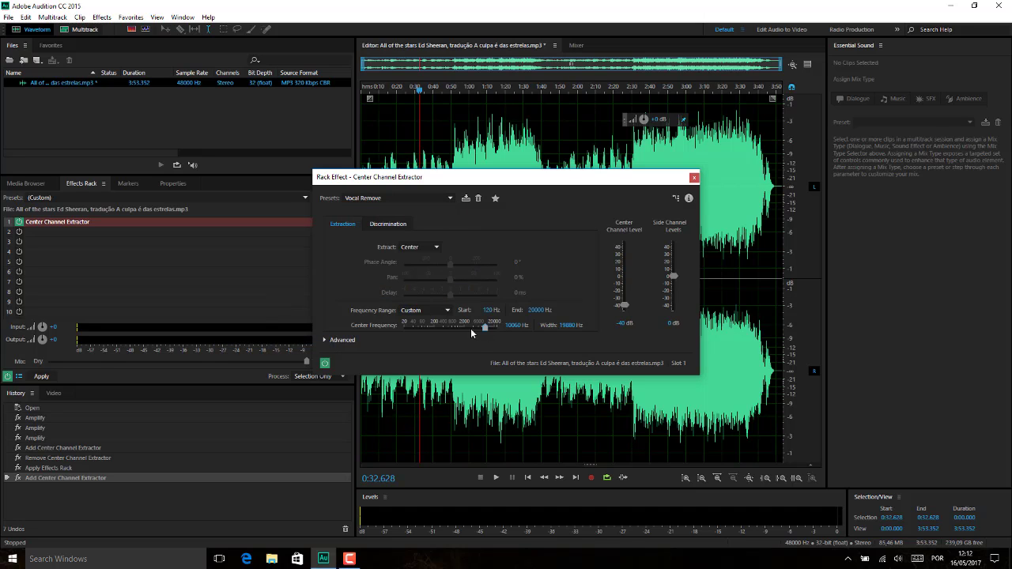
Lower the extractor's center frequency to 27 Hz during playback, then stop playback and close the effect window
key("space")
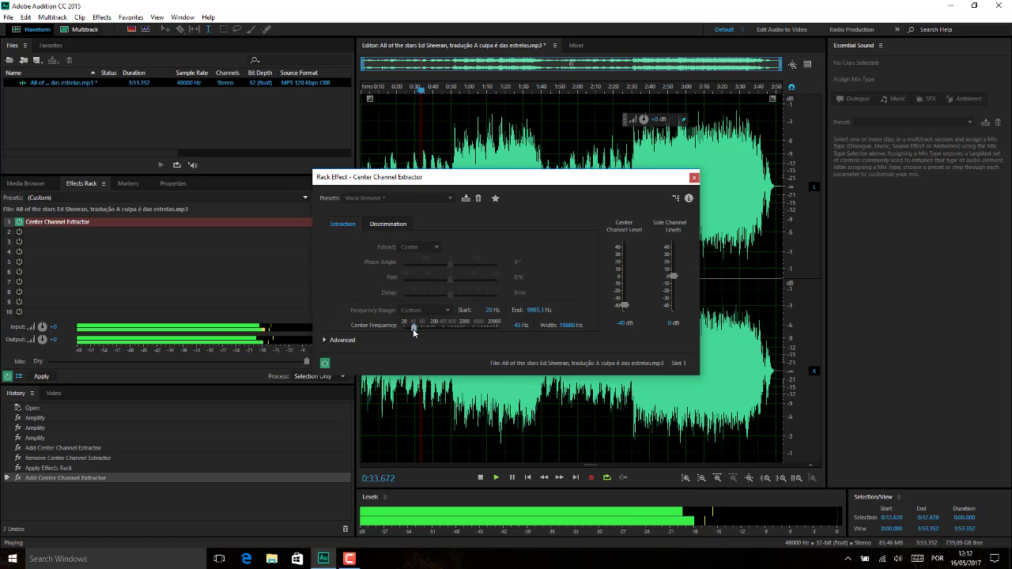
left_click_drag(413, 328, 406, 326)
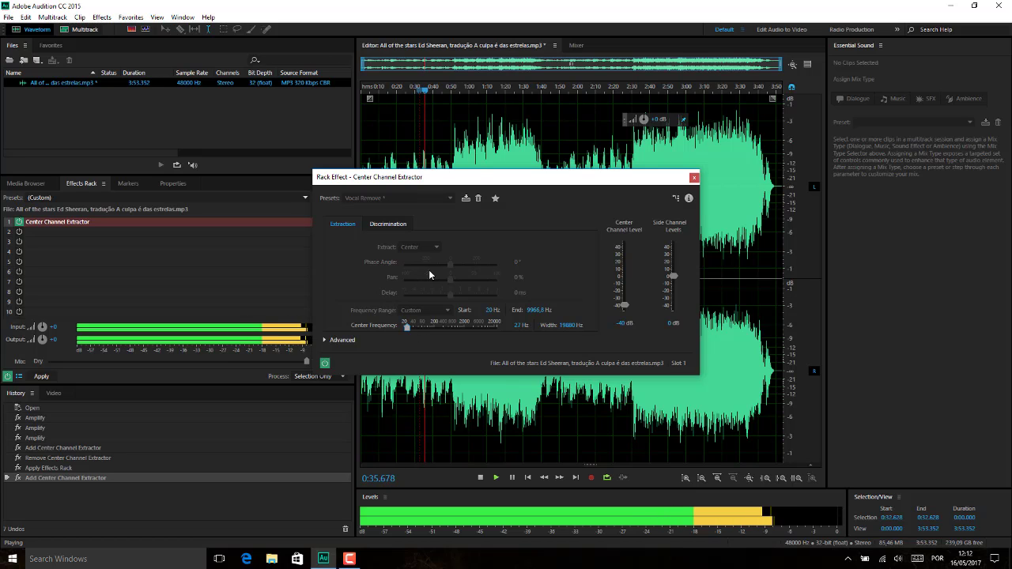
left_click_drag(475, 177, 462, 184)
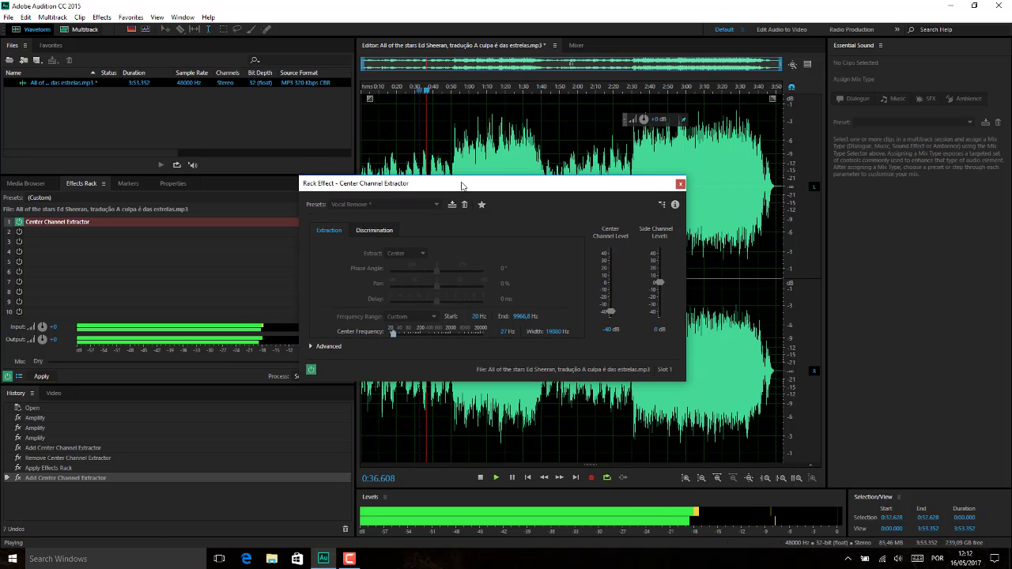
left_click(680, 184)
key("space")
Apply the effects rack to the track a second time and play the result from about 0:12
left_click(40, 376)
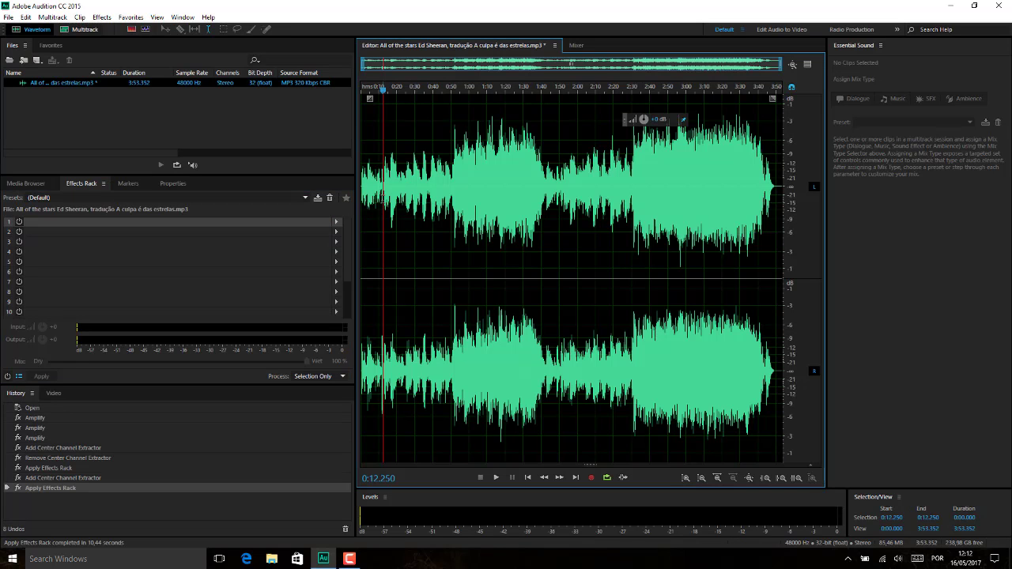
key("space")
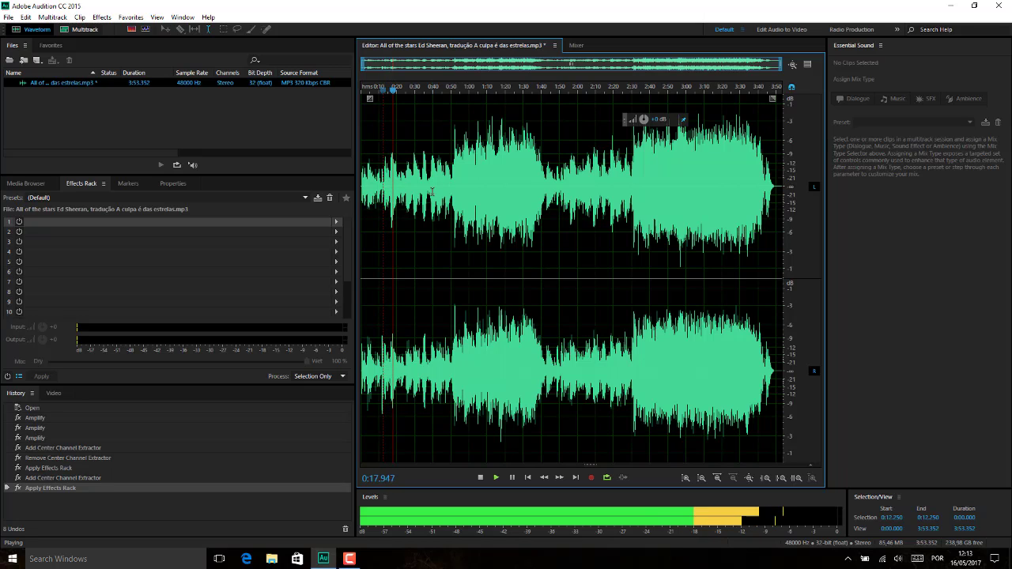
key("space")
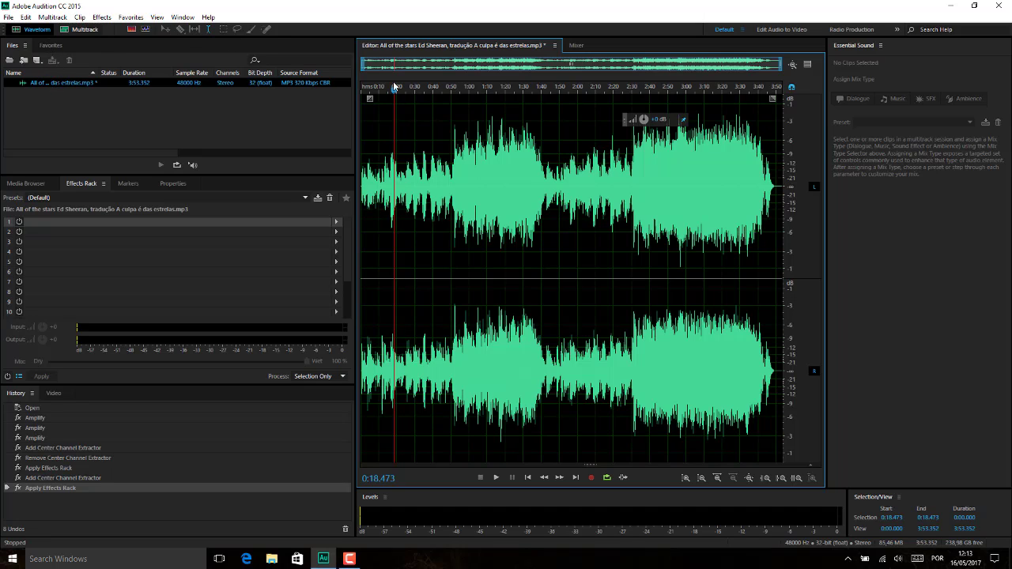
Open the song "Bruno e Barretto Farra, Pinga e Foguete (Clipe Oficial).mp3" from the MUSICAS folder
left_click(42, 83)
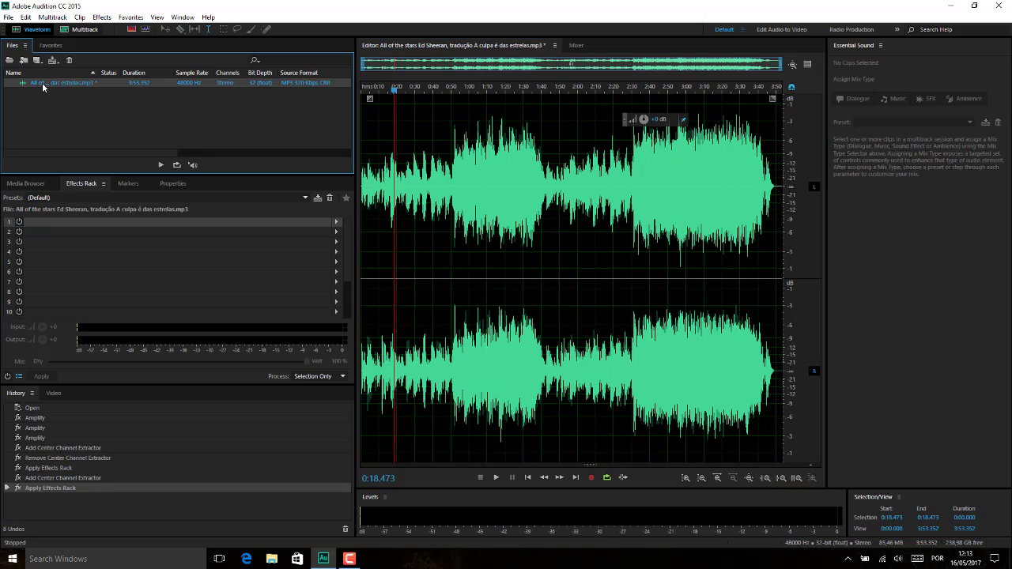
right_click(77, 136)
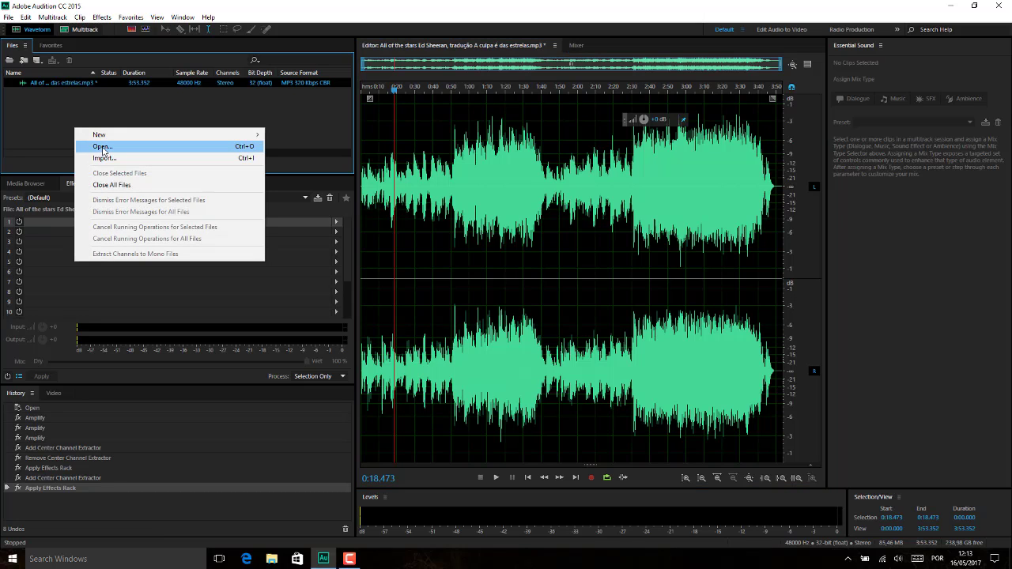
left_click(47, 142)
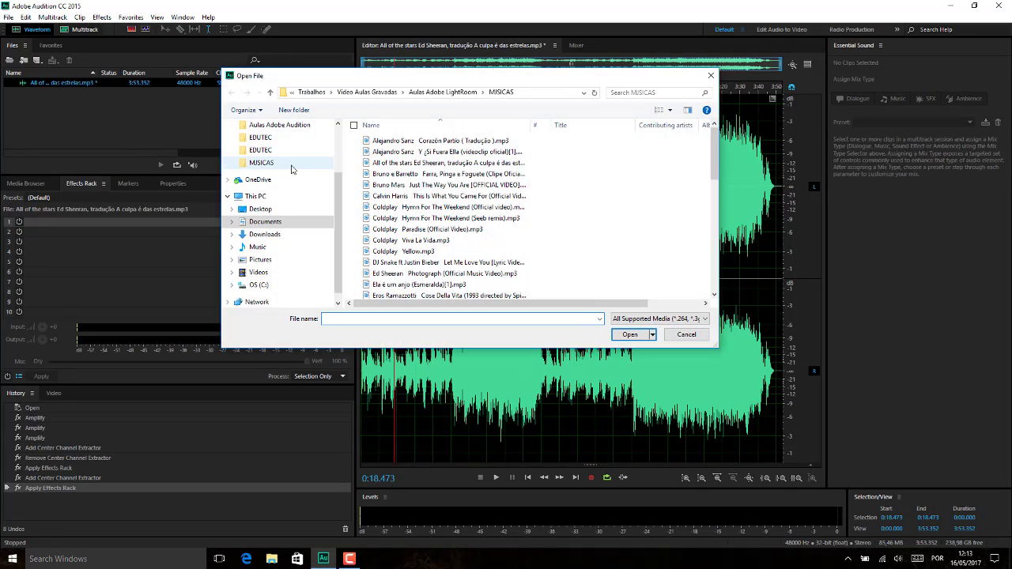
double_click(393, 176)
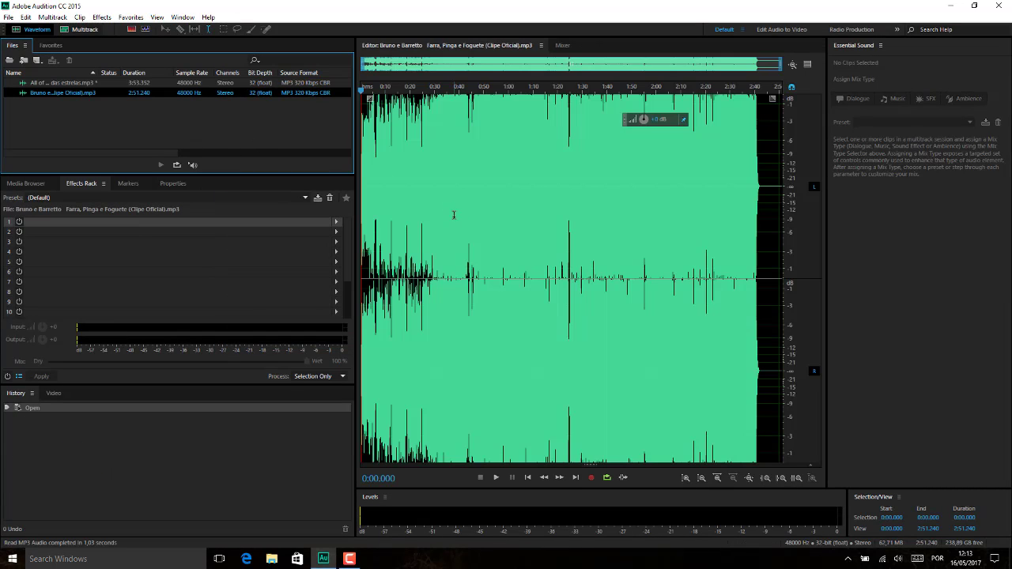
Play the newly opened song from 0:20 and lower the volume of the whole track, listening briefly to the result
left_click(410, 249)
key("space")
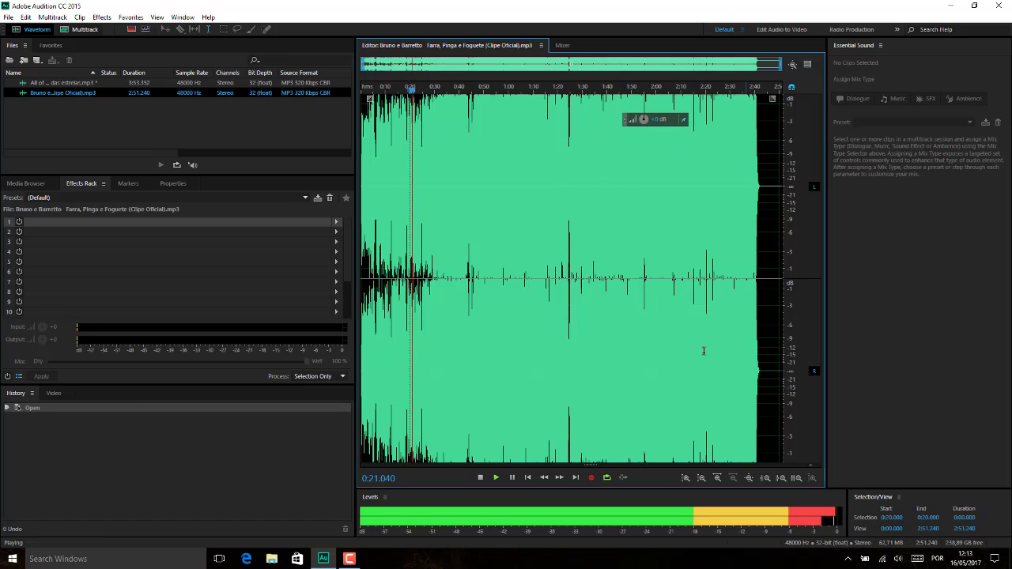
left_click_drag(659, 123, 656, 119)
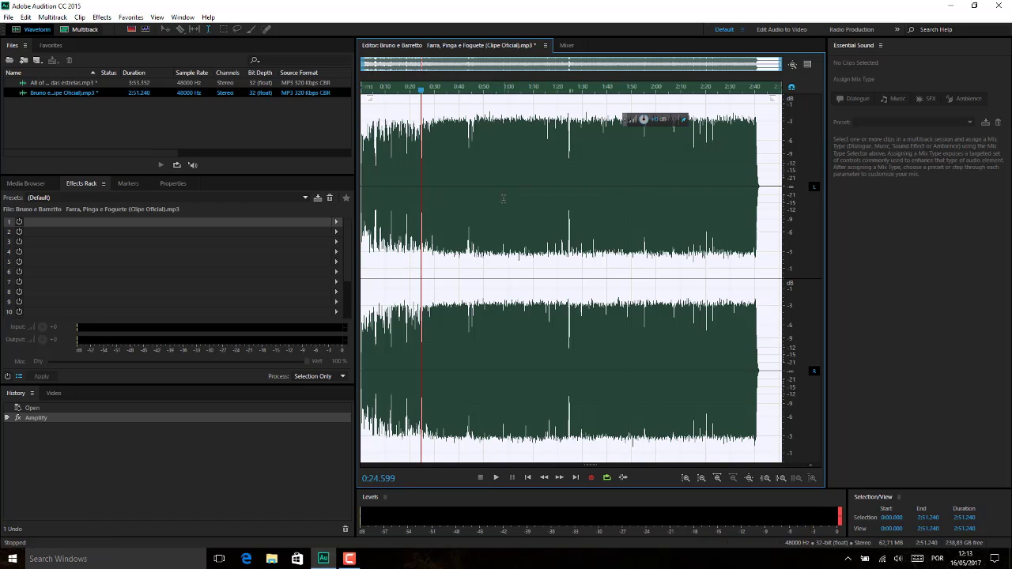
key("space")
key("space")
Examine the Mono channel option and the left and right mix settings in Convert Sample Type, and close the dialog without converting
left_click(25, 17)
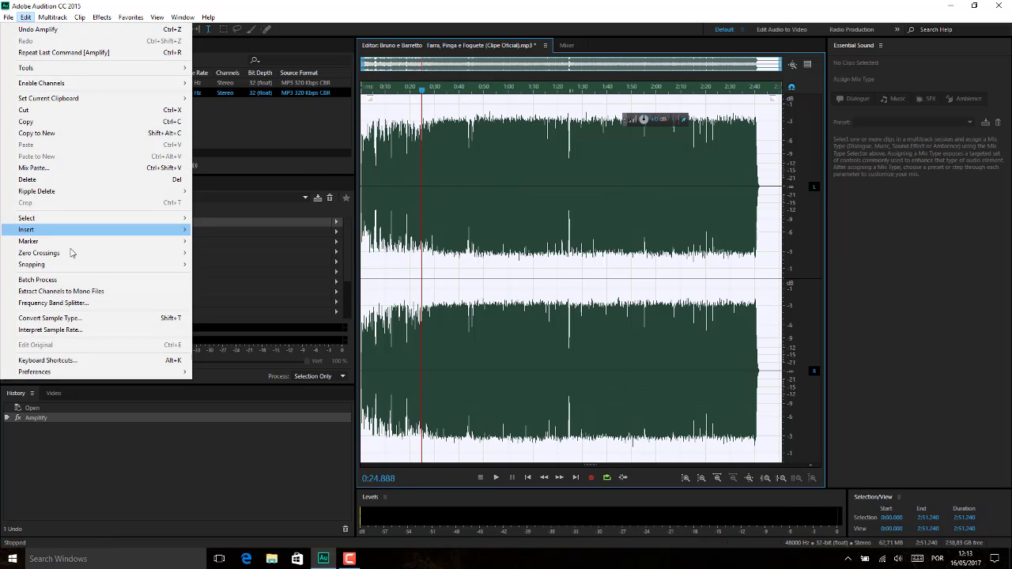
left_click(75, 319)
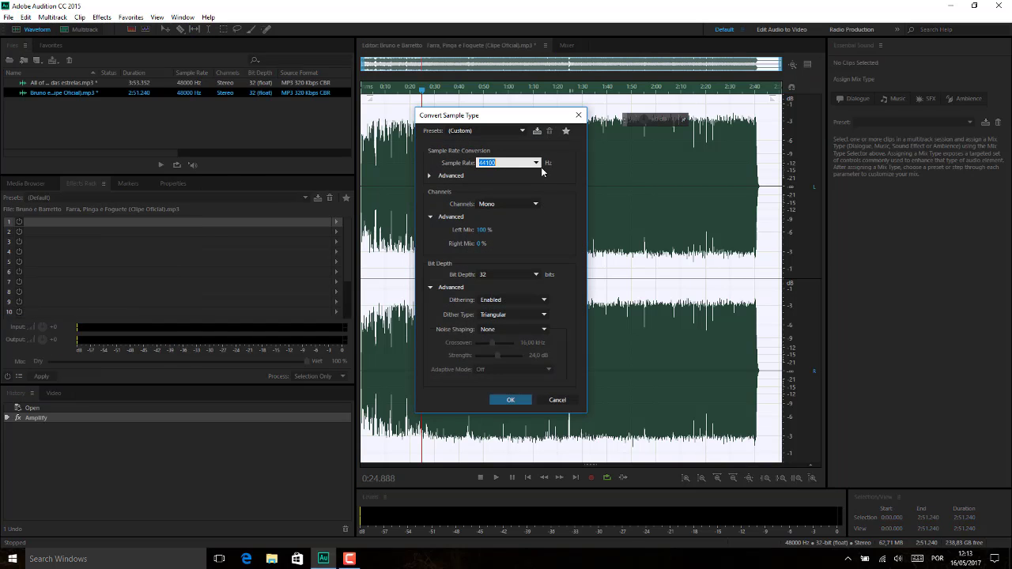
left_click(534, 203)
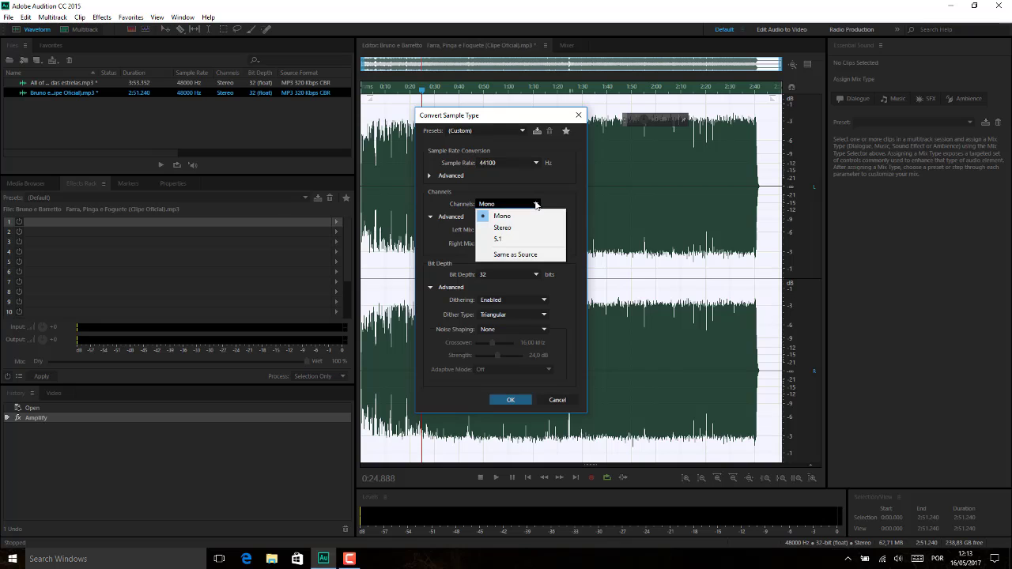
left_click(490, 215)
left_click(480, 244)
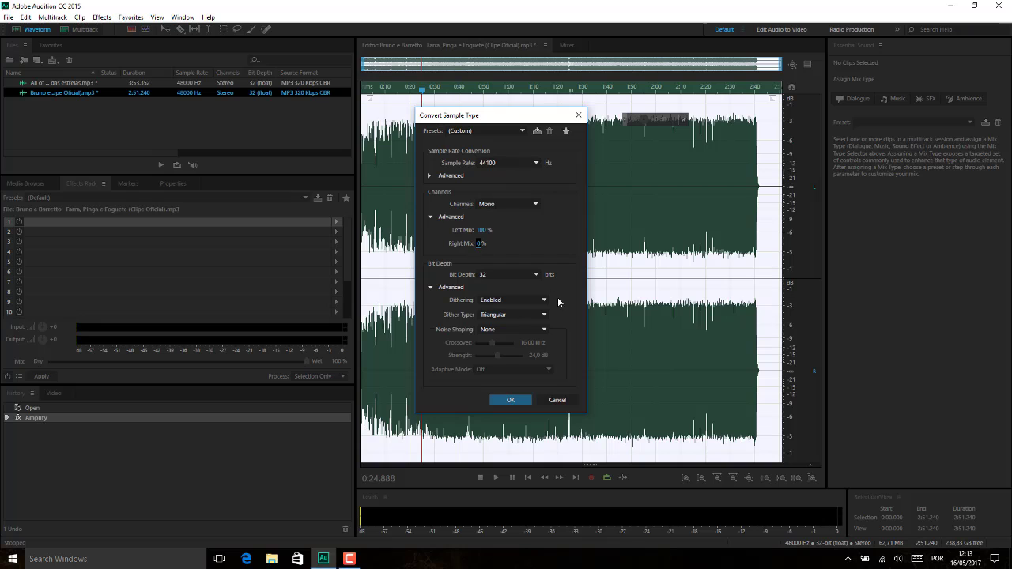
left_click_drag(510, 117, 360, 123)
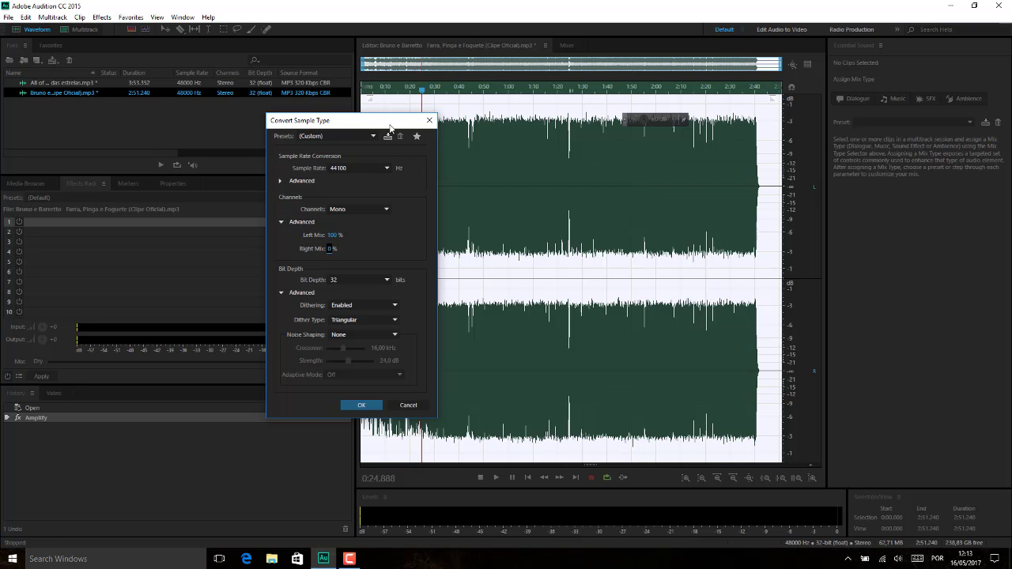
left_click(430, 121)
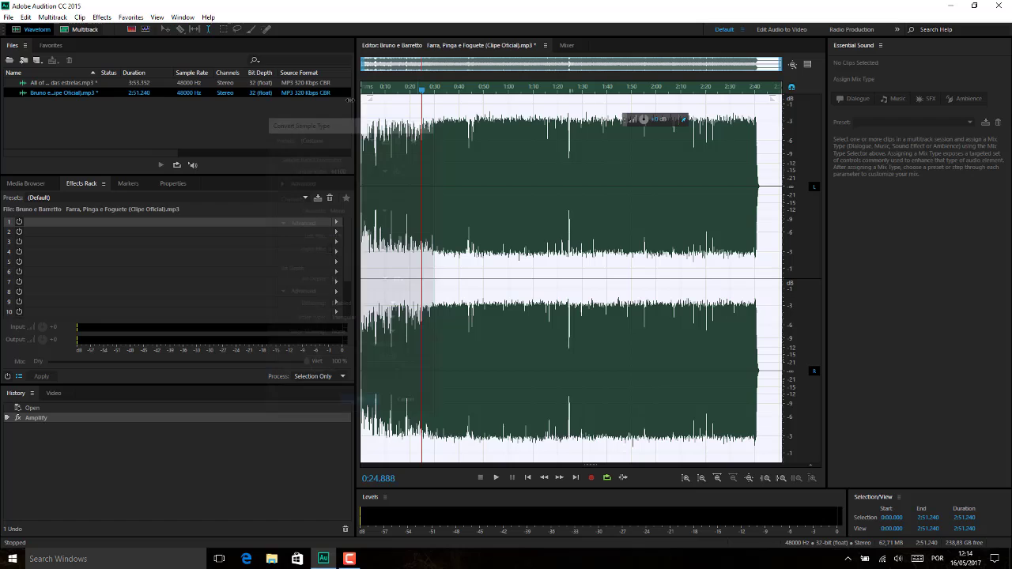
Return to the "All of the stars" track and add a Center Channel Extractor in effect slot 1, keeping the default preset
double_click(83, 83)
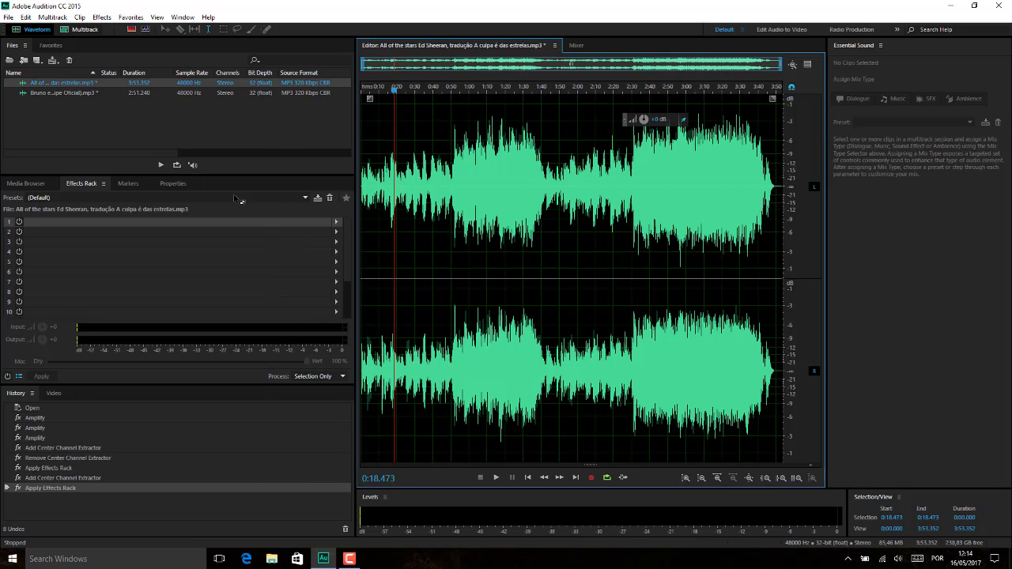
left_click(340, 223)
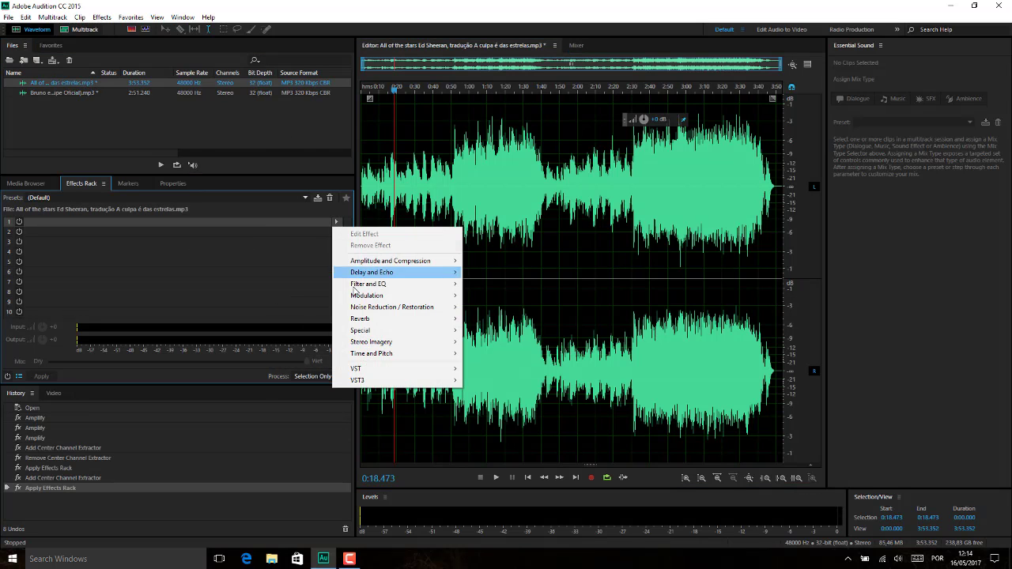
mouse_move(371, 347)
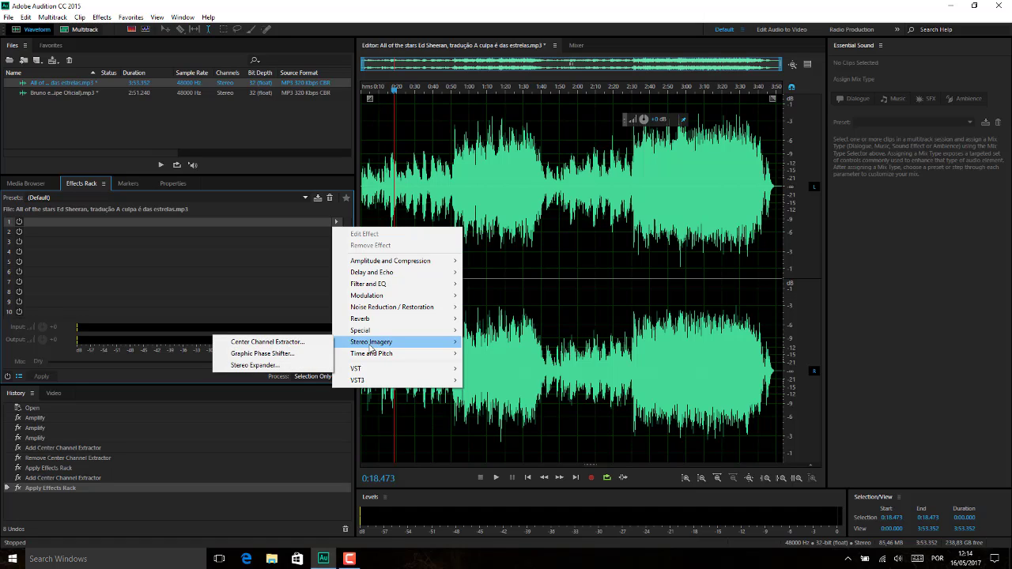
left_click(245, 342)
left_click(395, 198)
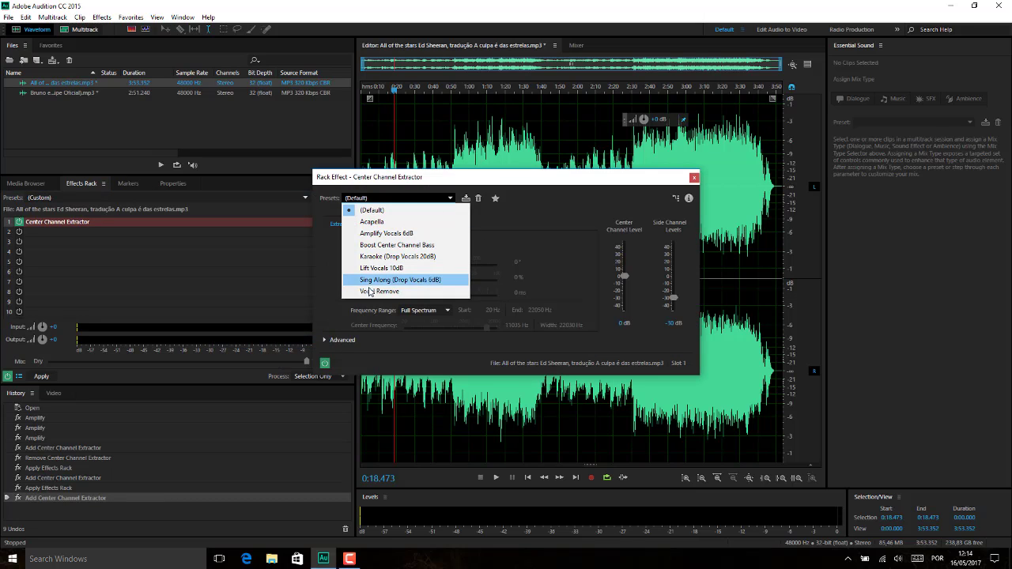
left_click(543, 250)
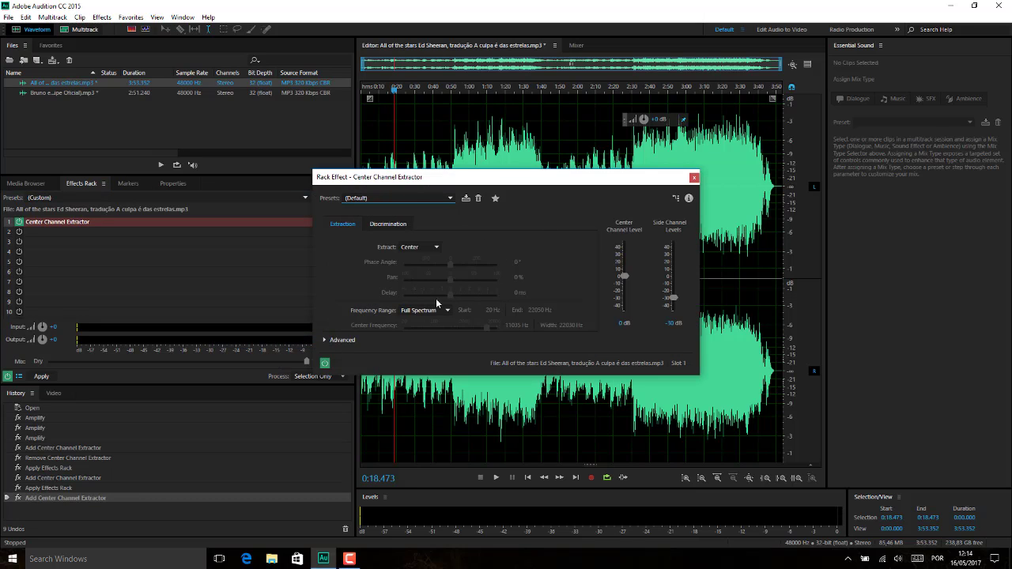
left_click(693, 177)
Play the track with the Center Channel Extractor active from about 0:22 and stop after a few seconds
left_click(401, 205)
key("space")
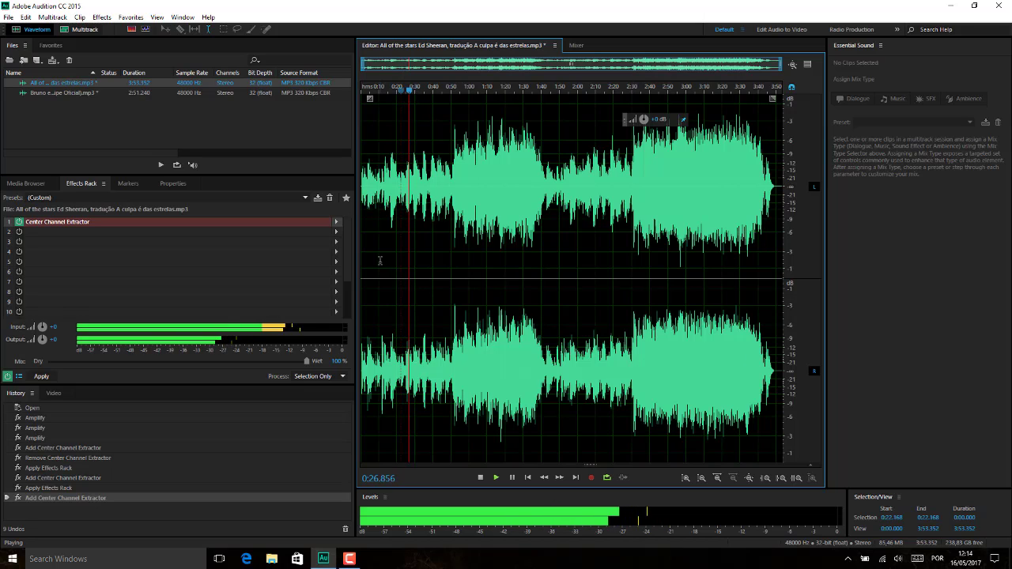
key("space")
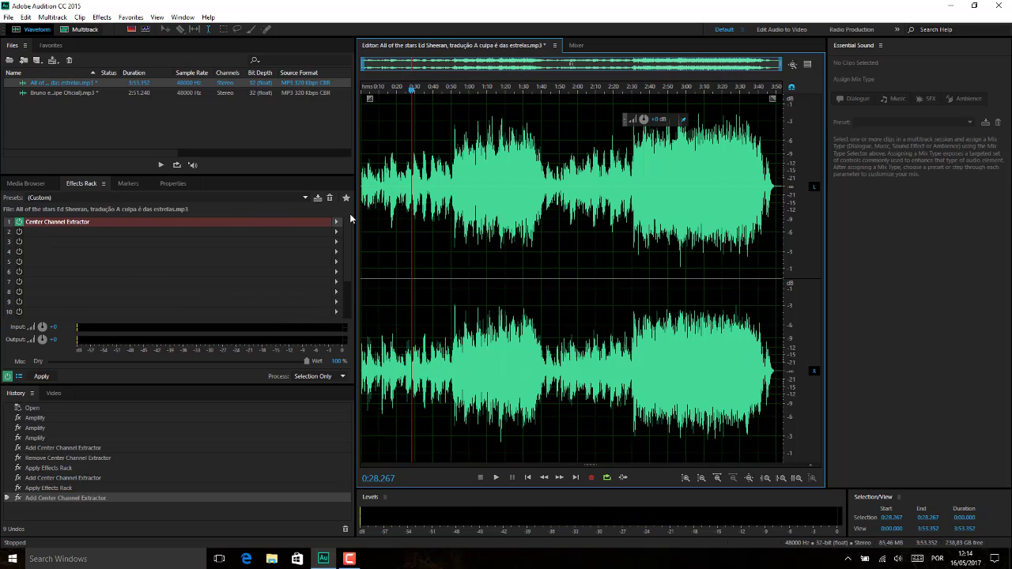